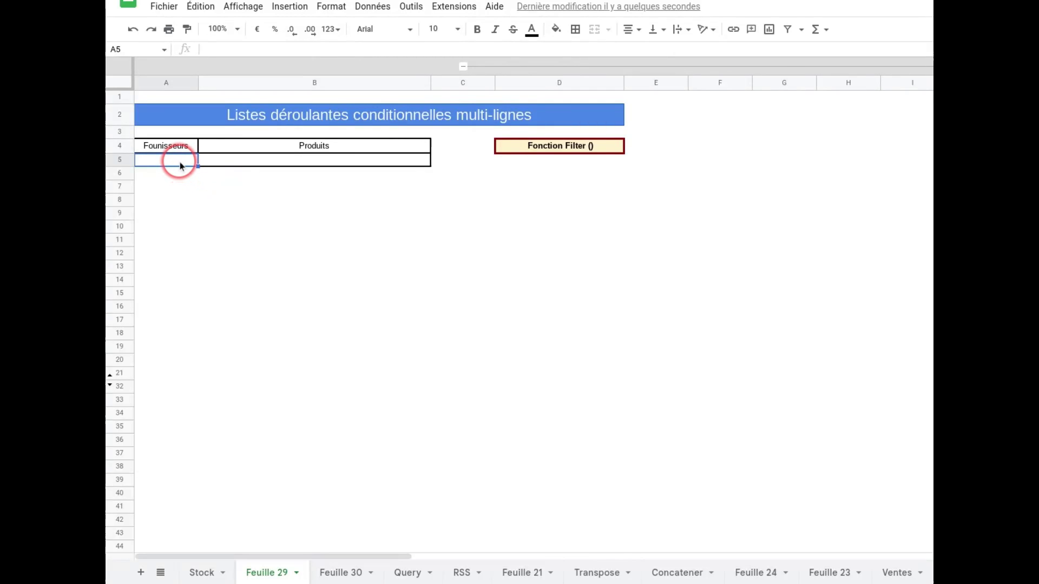
Step: Select the Fournisseurs cell A5 on Feuille 29 and start a data validation rule for it
{"action": "left_click", "coordinate": [231, 167]}
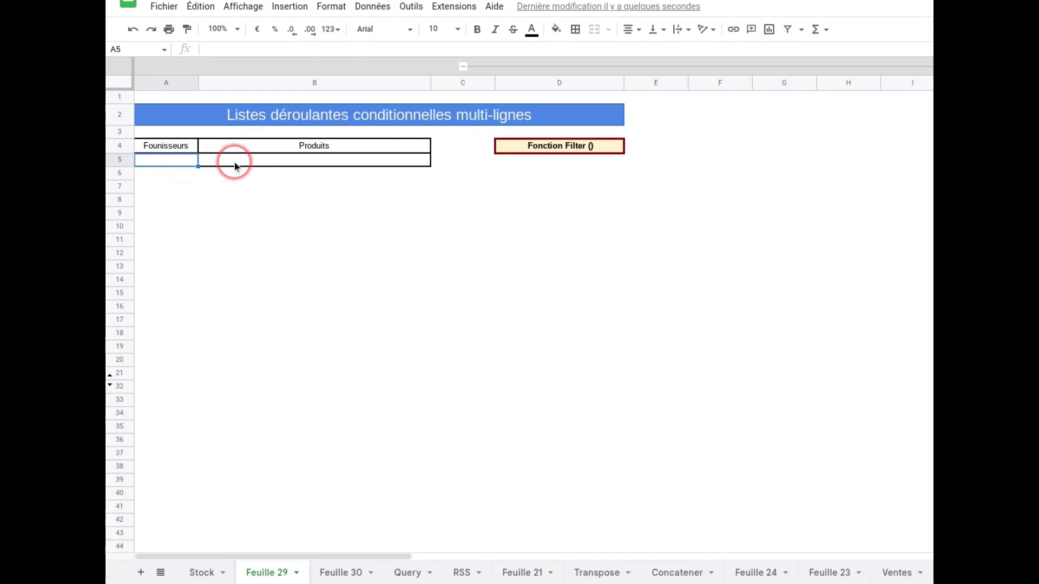
{"action": "left_click", "coordinate": [235, 163]}
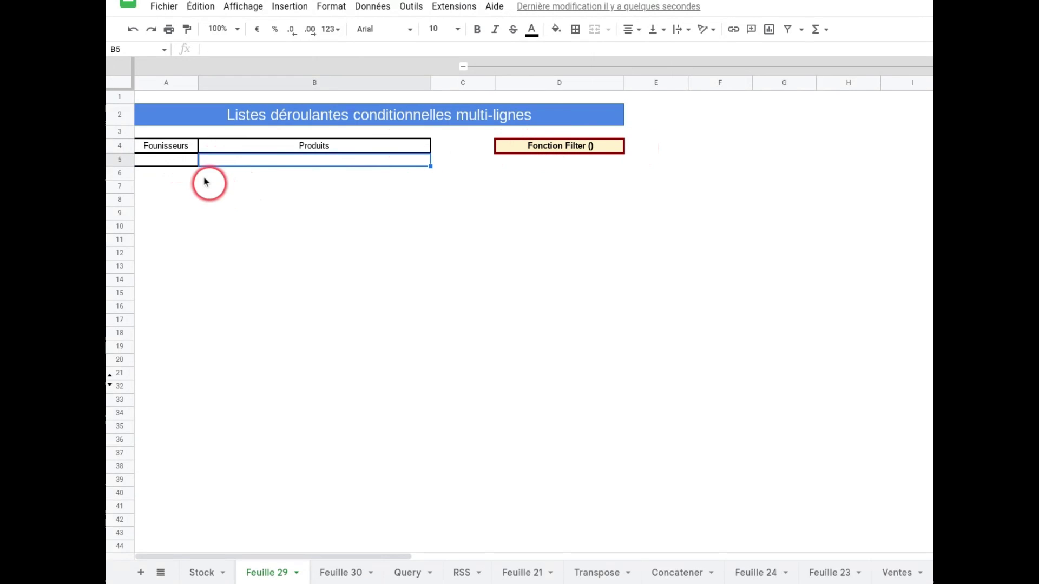
{"action": "left_click", "coordinate": [185, 163]}
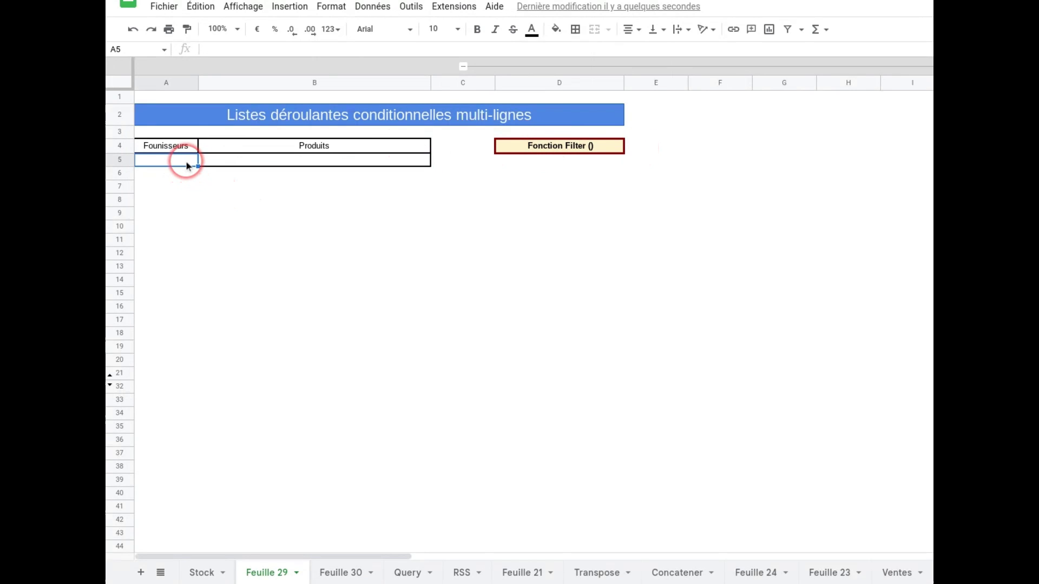
{"action": "left_click", "coordinate": [372, 6]}
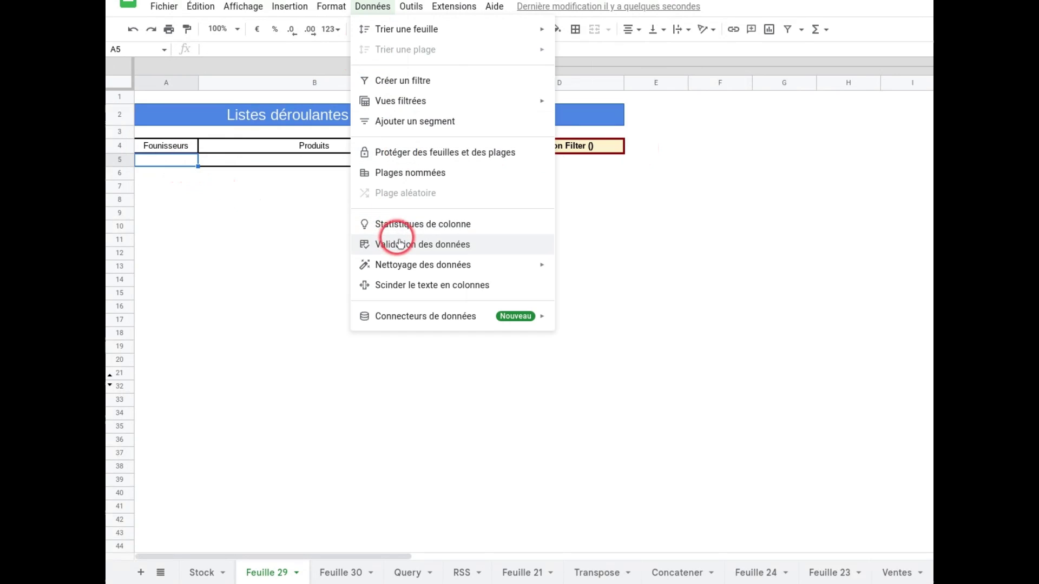
{"action": "left_click", "coordinate": [397, 244]}
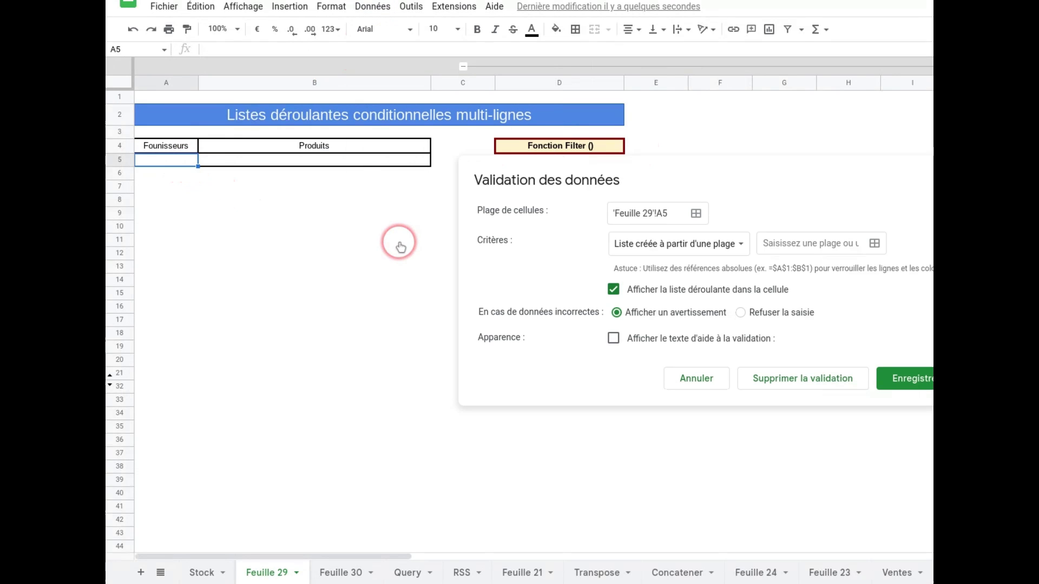
Step: Set the dropdown's source to the Stock supplier column Stock!C2:C and save the rule
{"action": "left_click", "coordinate": [875, 244]}
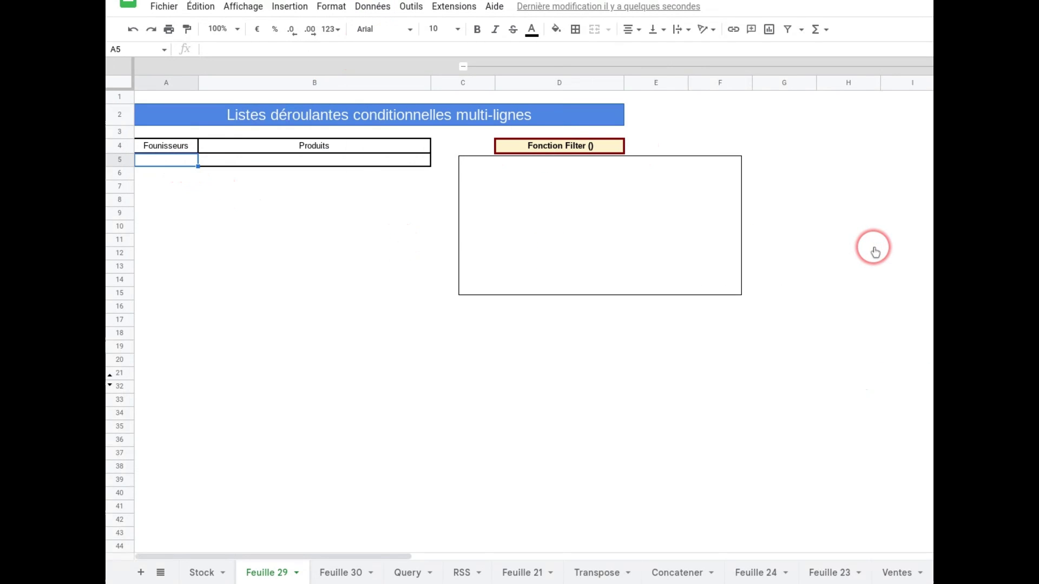
{"action": "left_click", "coordinate": [204, 572]}
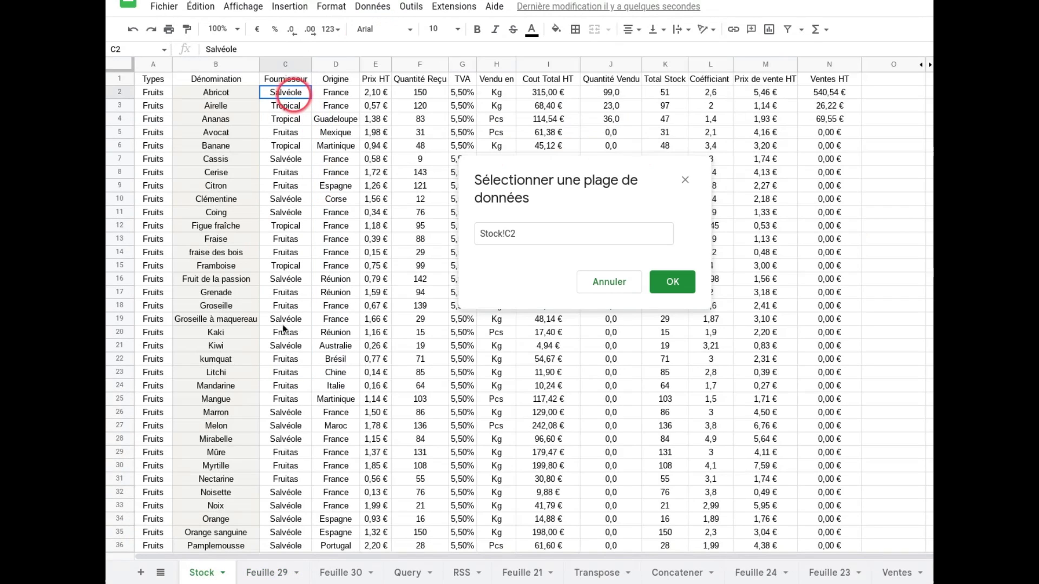
{"action": "left_click_drag", "start_coordinate": [294, 92], "coordinate": [285, 385]}
{"action": "left_click", "coordinate": [544, 264]}
{"action": "left_click", "coordinate": [541, 233]}
{"action": "key", "text": "BackSpace"}
{"action": "key", "text": "BackSpace"}
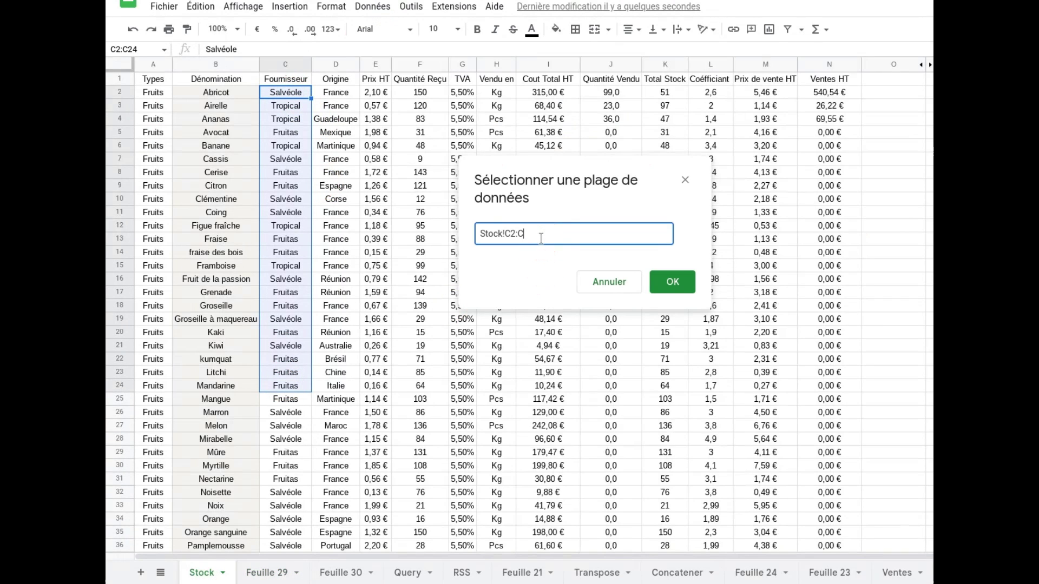
{"action": "left_click", "coordinate": [686, 290]}
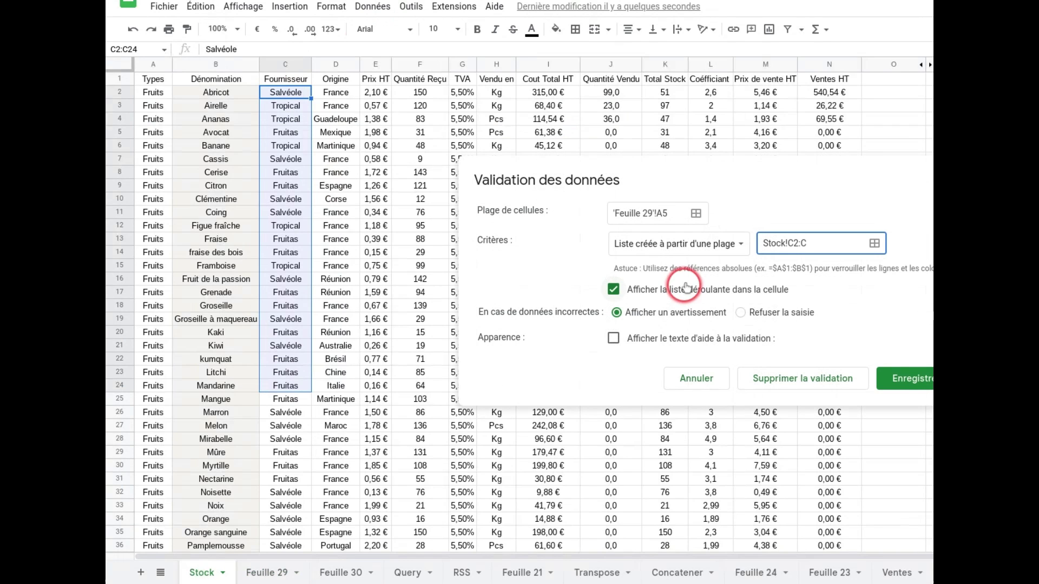
{"action": "left_click", "coordinate": [901, 376]}
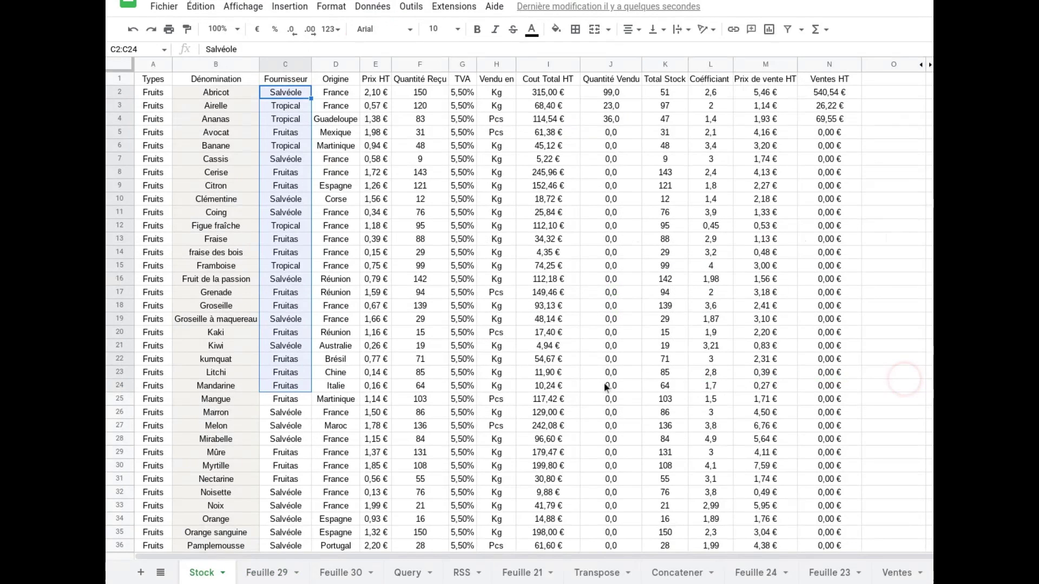
{"action": "left_click", "coordinate": [276, 571]}
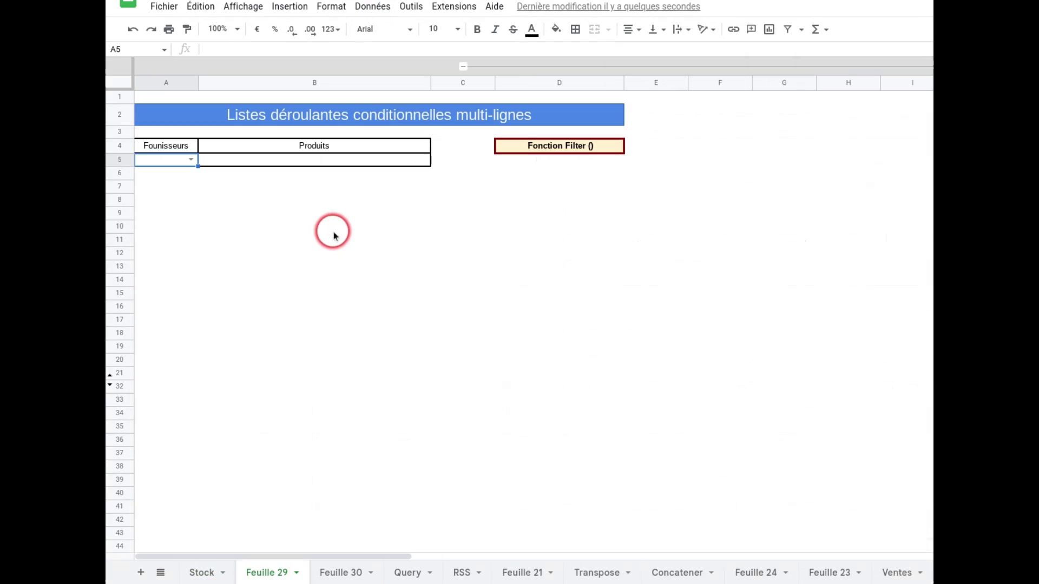
{"action": "left_click", "coordinate": [192, 158]}
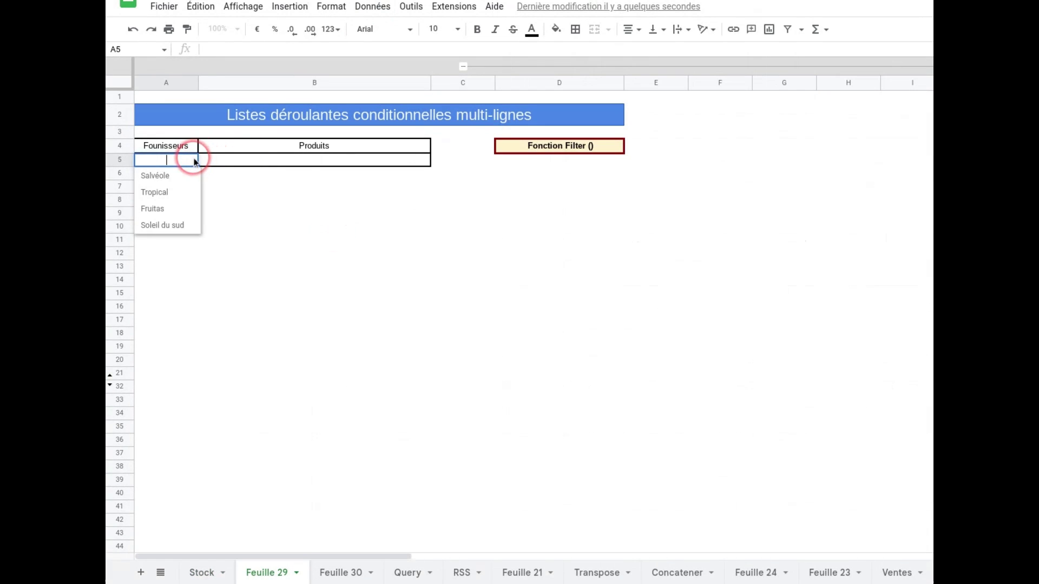
{"action": "left_click", "coordinate": [264, 163]}
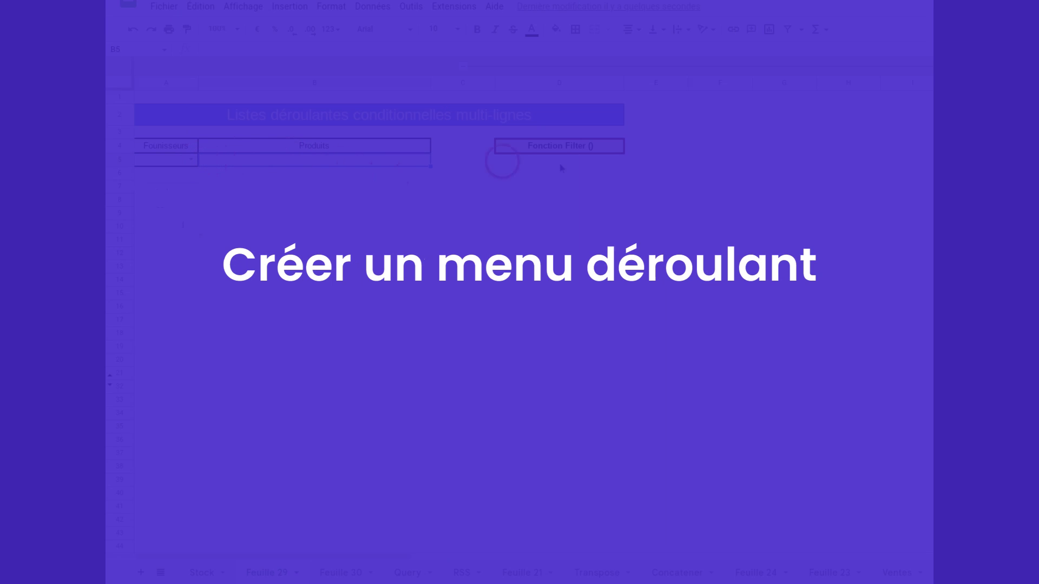
Step: In D5, begin =FILTER(Stock!B2:B;Stock!C2:C= using the Stock product names as the range
{"action": "left_click", "coordinate": [578, 162]}
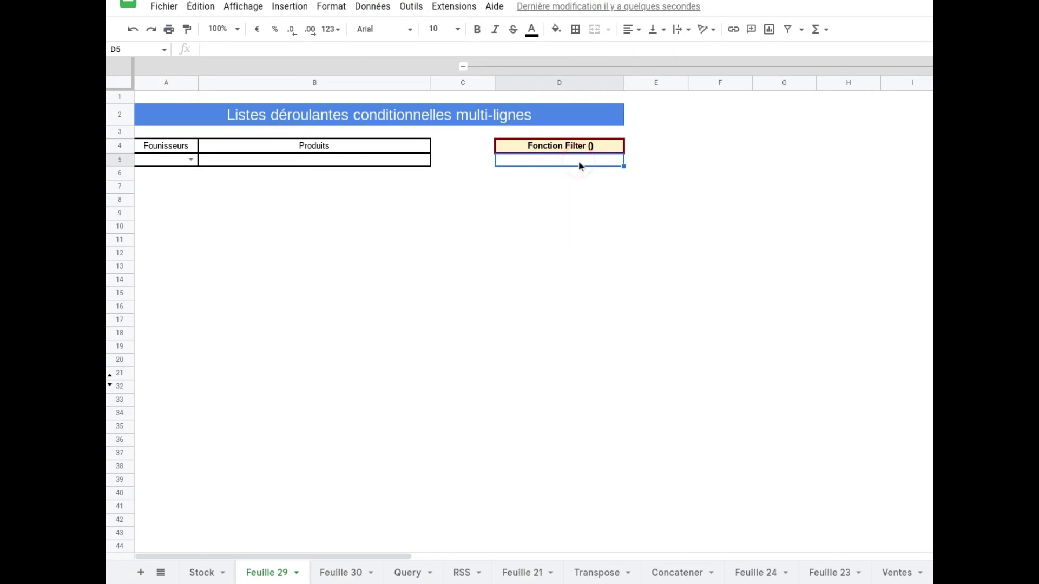
{"action": "type", "text": "=fi"}
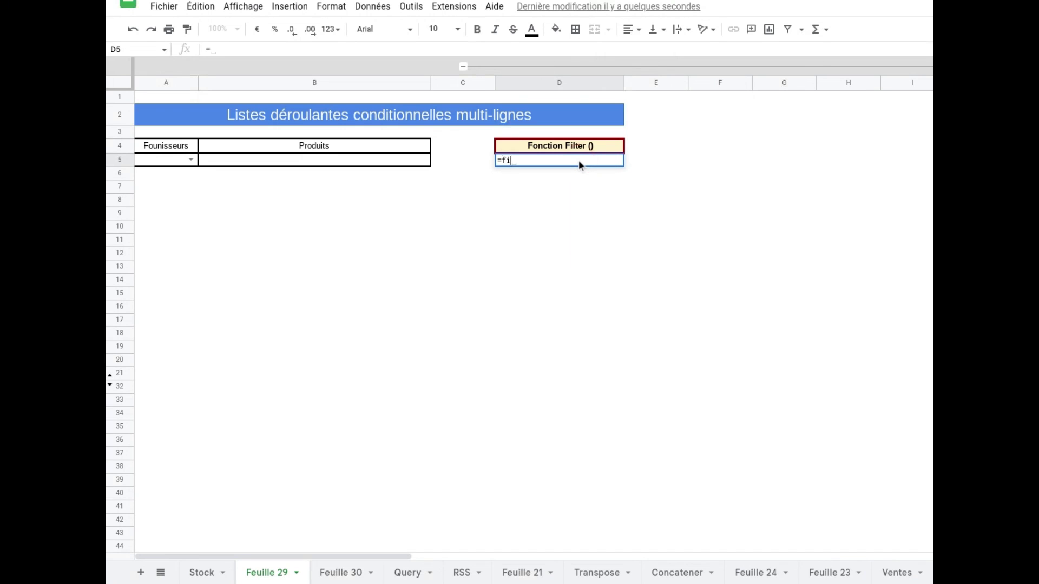
{"action": "type", "text": "l"}
{"action": "key", "text": "Tab"}
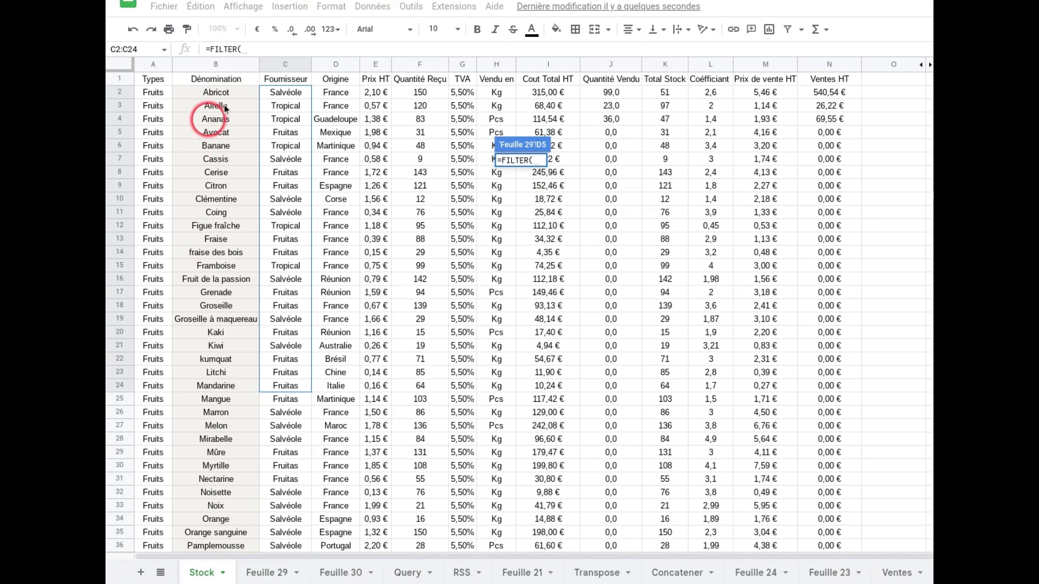
{"action": "left_click", "coordinate": [223, 65]}
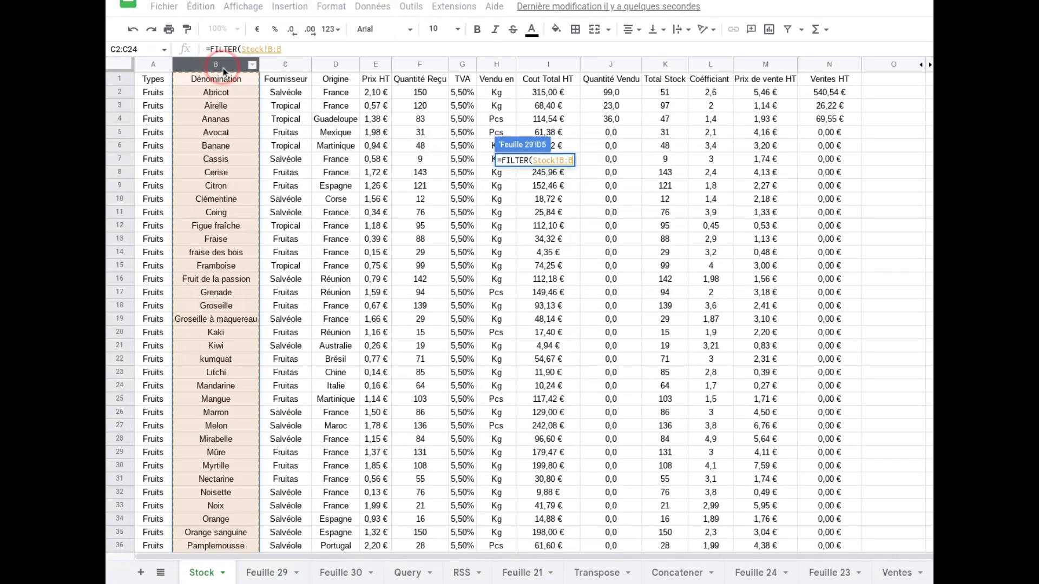
{"action": "left_click", "coordinate": [275, 48]}
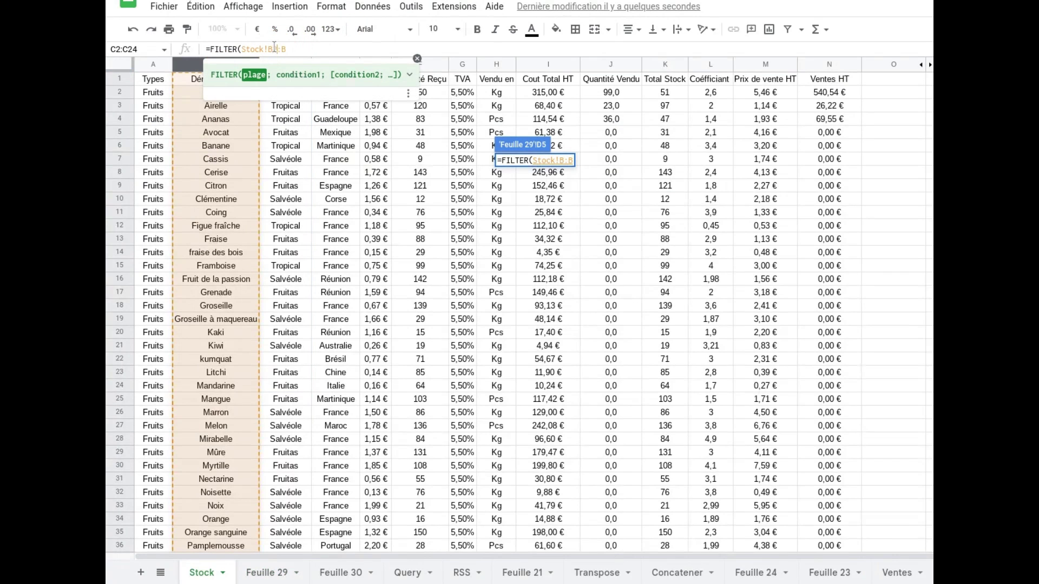
{"action": "type", "text": "2;Stock"}
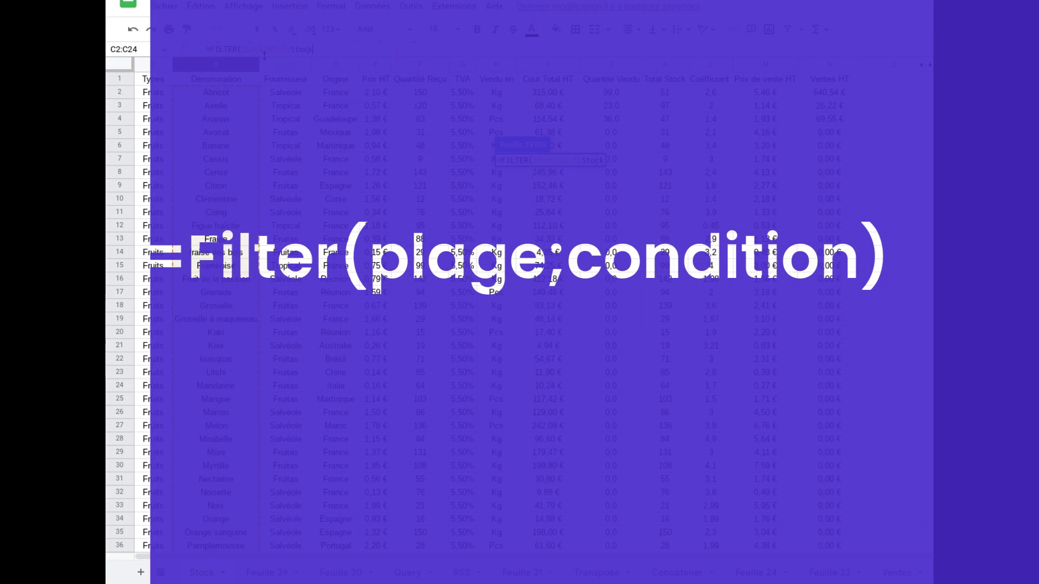
{"action": "type", "text": "!C"}
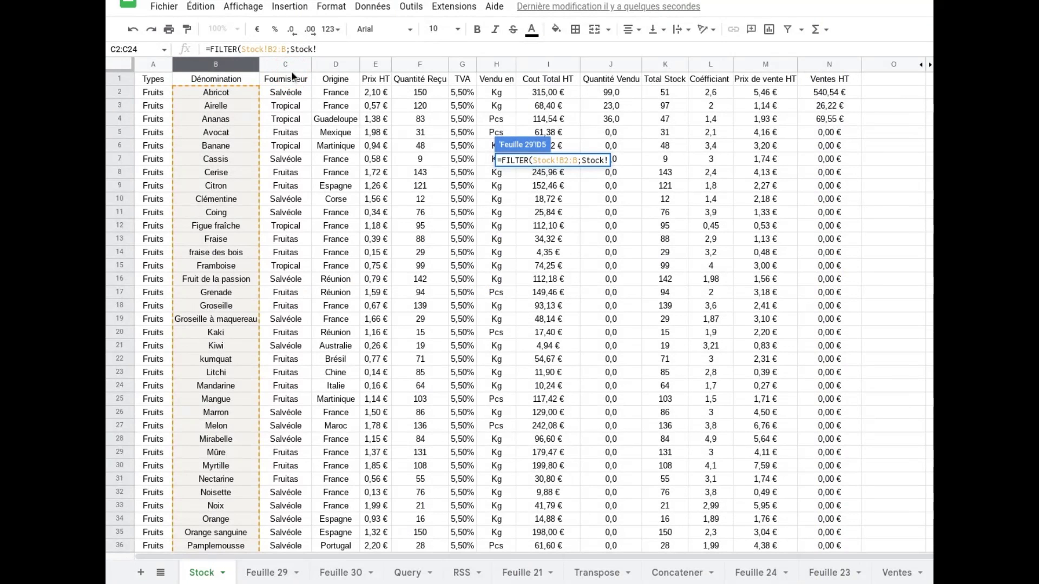
{"action": "type", "text": "2"}
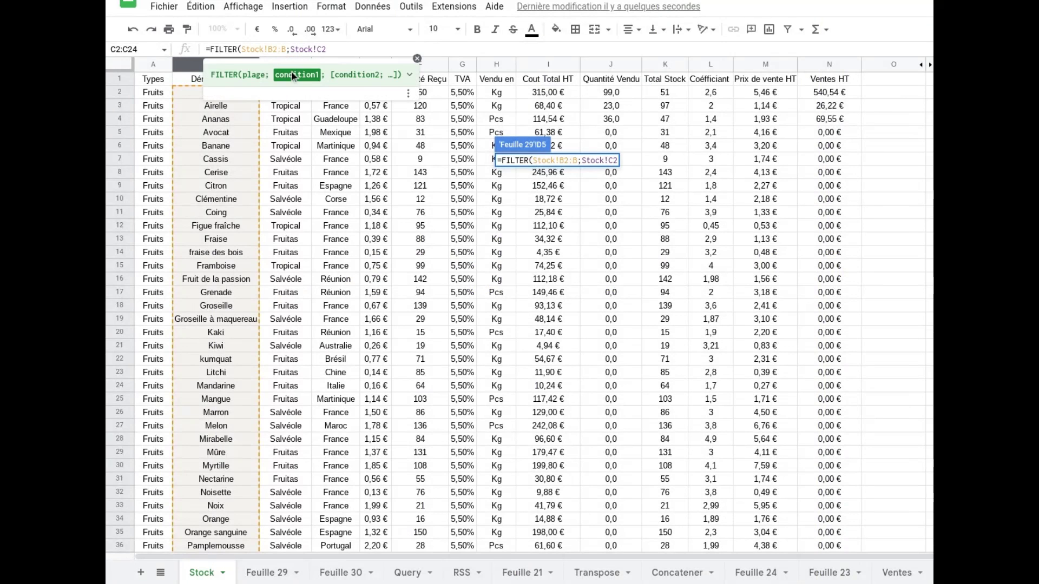
{"action": "type", "text": ":C"}
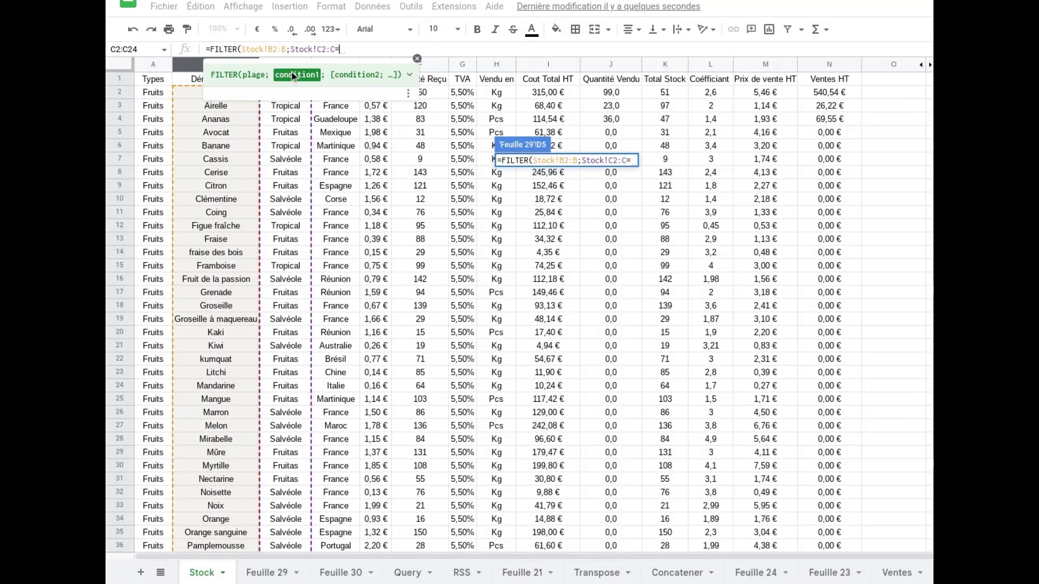
{"action": "type", "text": "="}
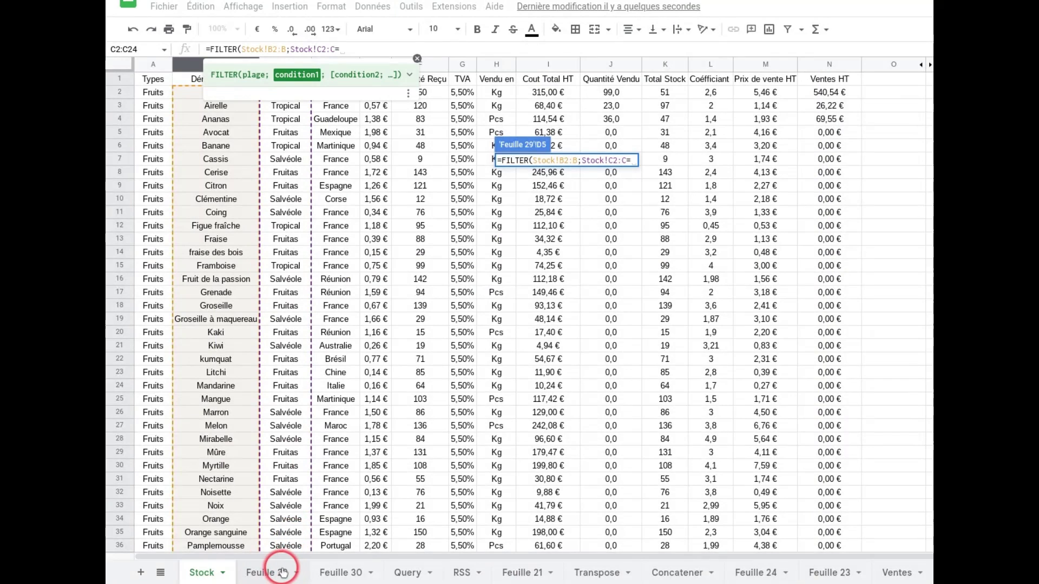
Step: Finish D5 as =FILTER(Stock!B2:B;Stock!C2:C=A5) so Tropical's products are listed
{"action": "left_click", "coordinate": [282, 572]}
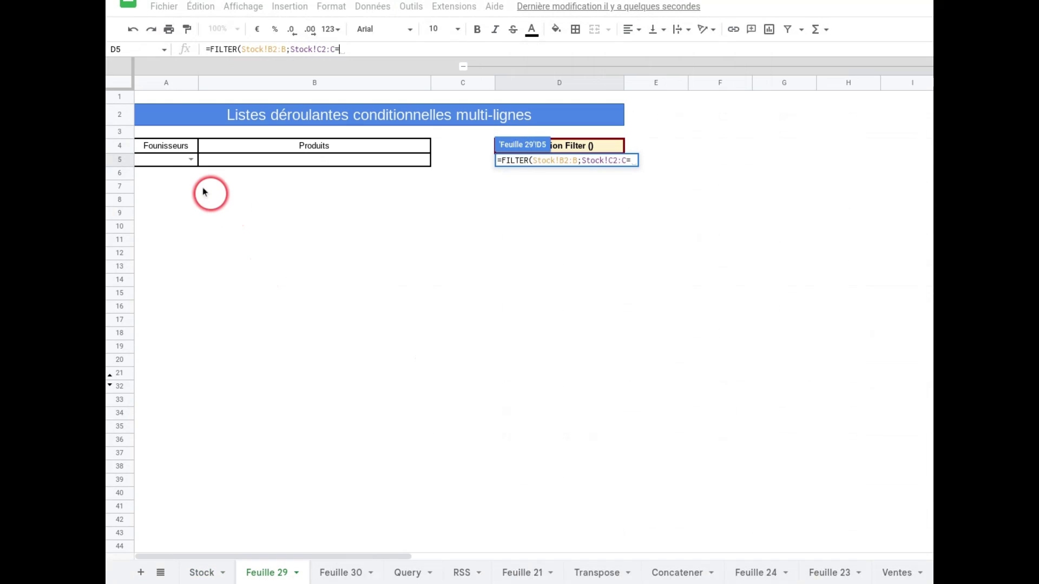
{"action": "left_click", "coordinate": [179, 163]}
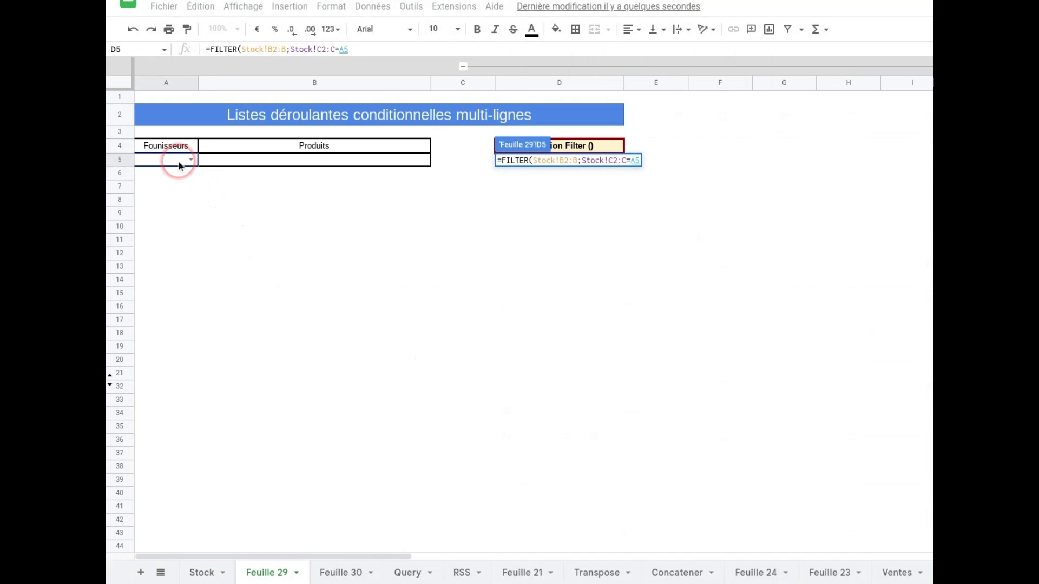
{"action": "key", "text": "Return"}
{"action": "left_click", "coordinate": [179, 163]}
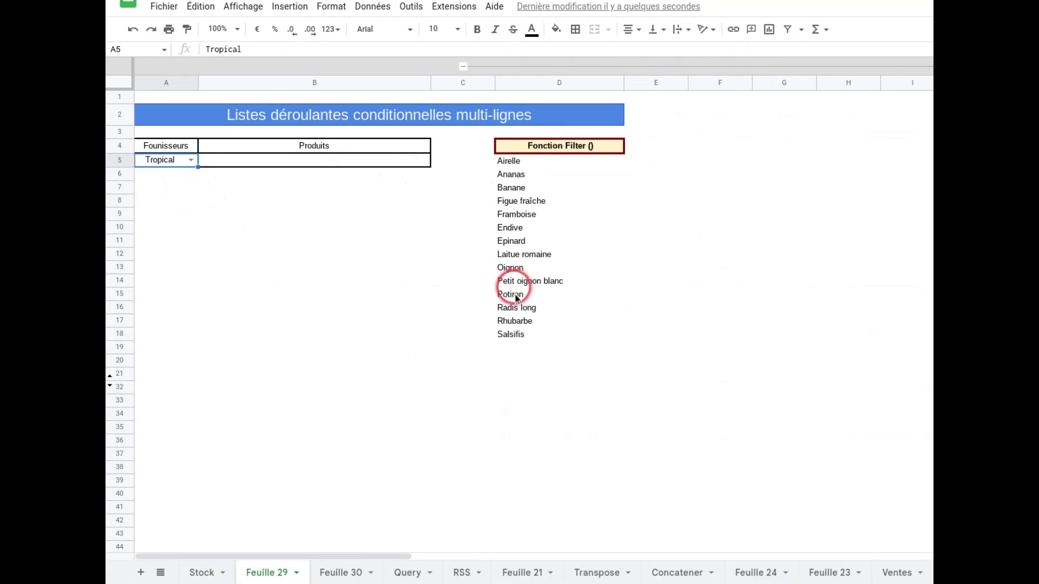
{"action": "left_click", "coordinate": [317, 162]}
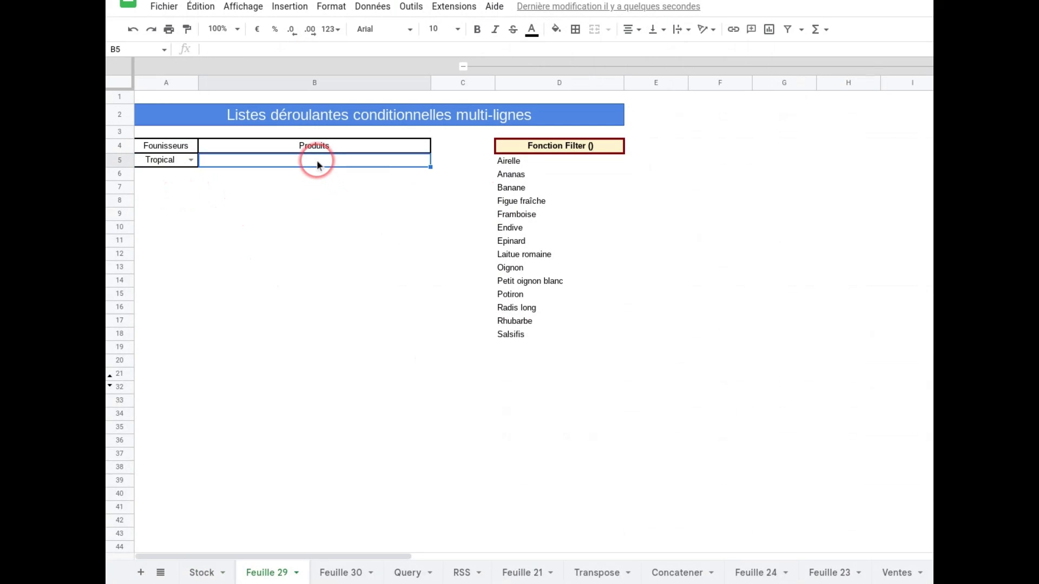
Step: Add a dropdown rule to B5 using the filtered product range D5:D39 as its list
{"action": "left_click", "coordinate": [372, 7]}
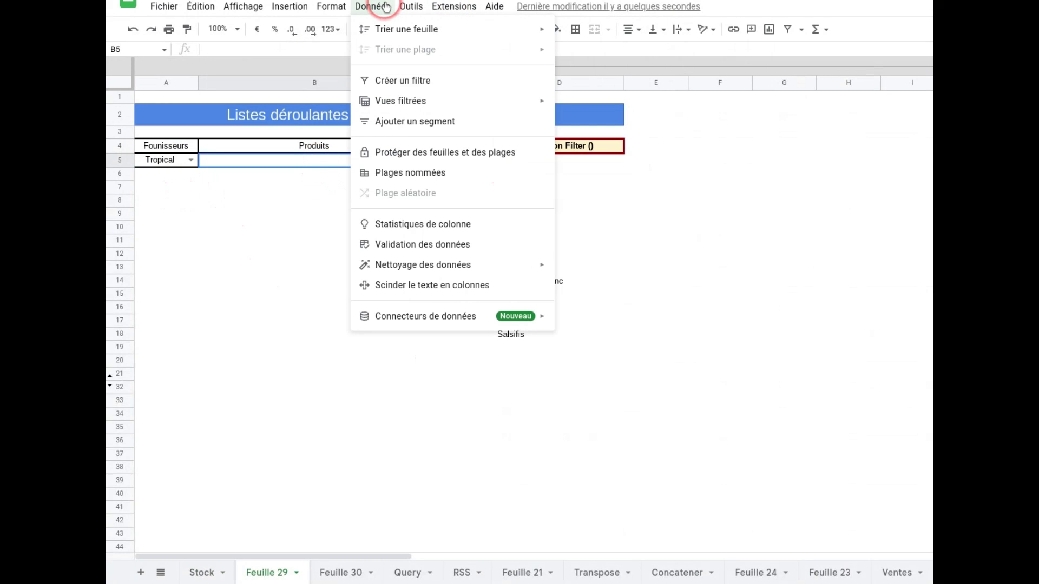
{"action": "left_click", "coordinate": [421, 244]}
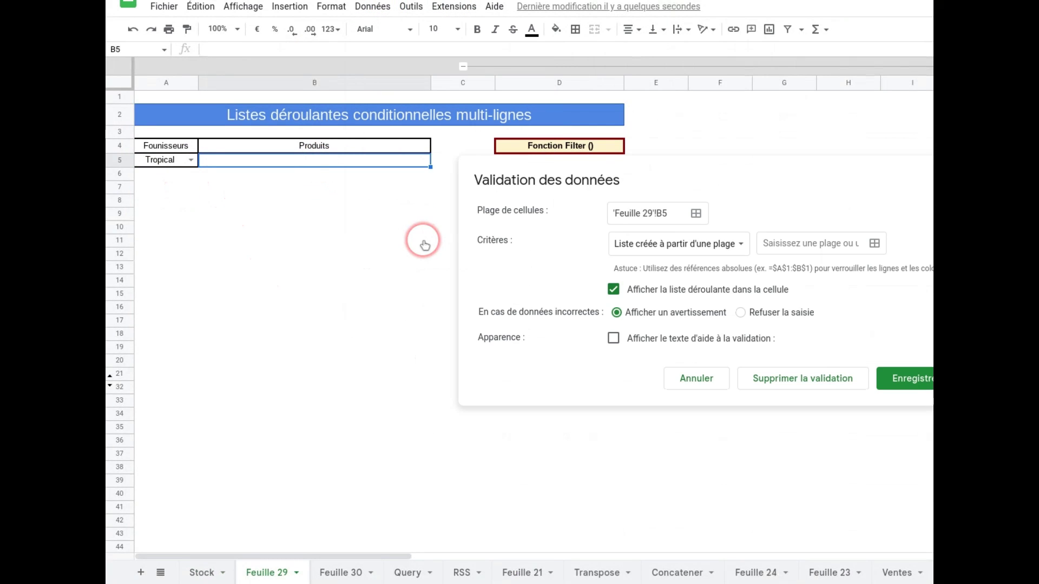
{"action": "left_click", "coordinate": [873, 243]}
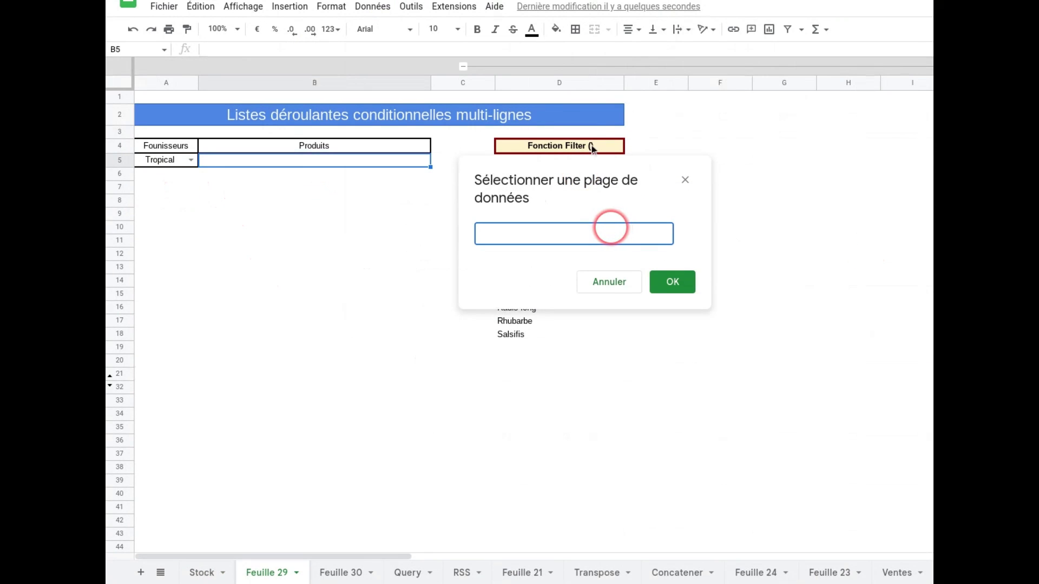
{"action": "left_click_drag", "start_coordinate": [590, 164], "coordinate": [833, 231]}
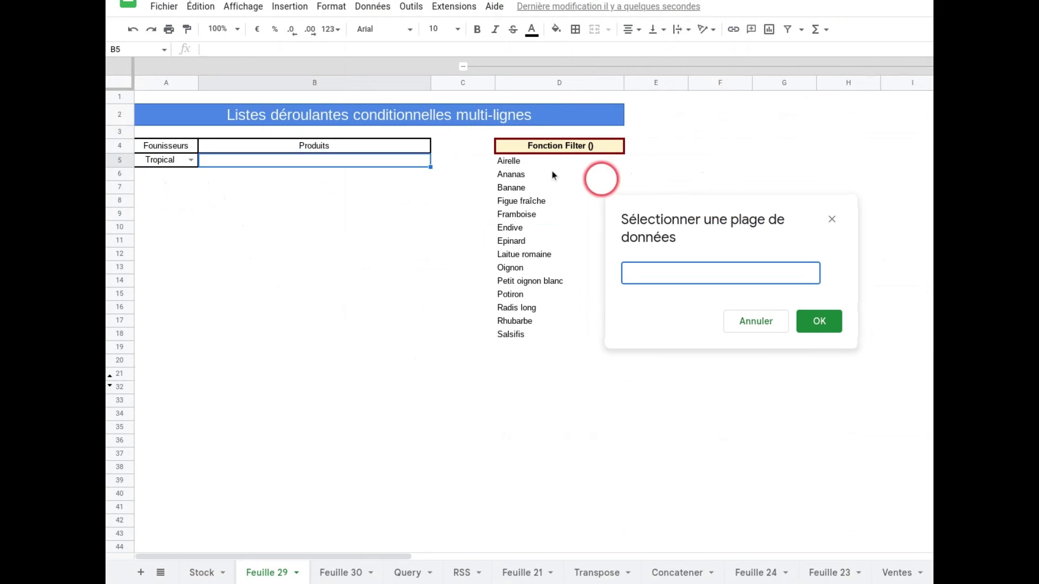
{"action": "left_click_drag", "start_coordinate": [528, 161], "coordinate": [527, 174]}
{"action": "left_click_drag", "start_coordinate": [530, 358], "coordinate": [531, 482]}
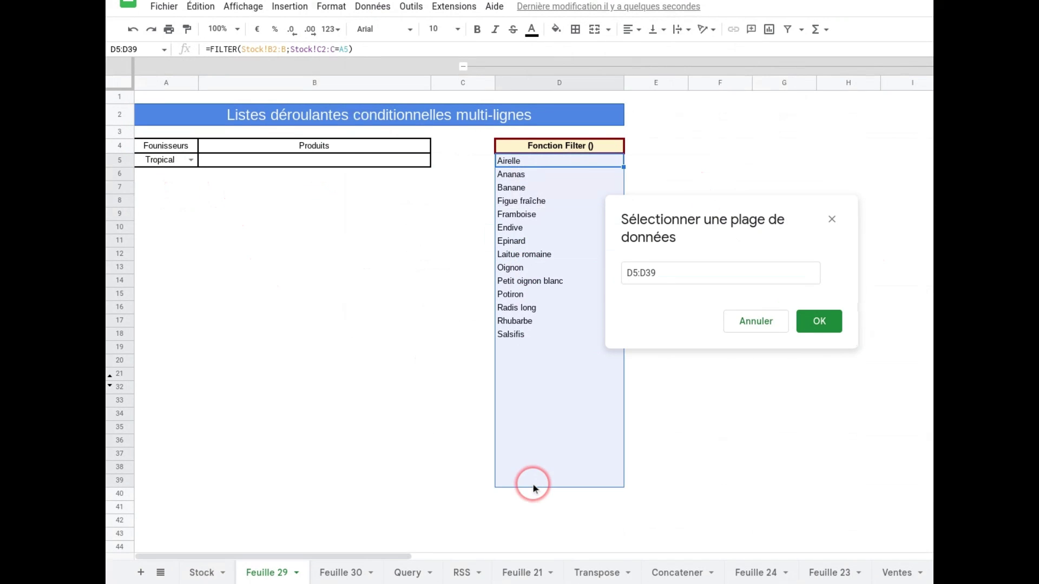
{"action": "left_click", "coordinate": [826, 318]}
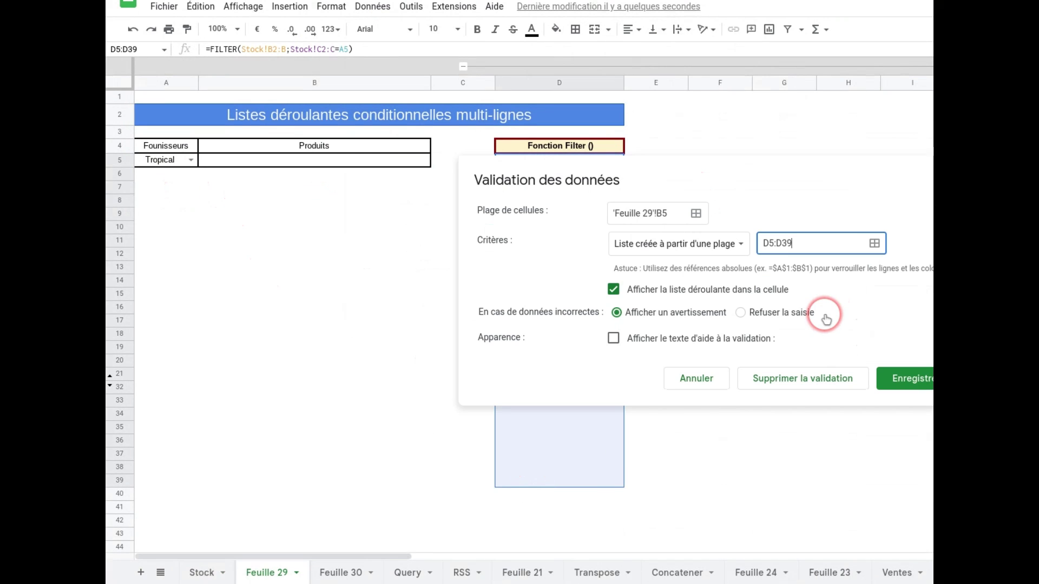
{"action": "left_click", "coordinate": [900, 381]}
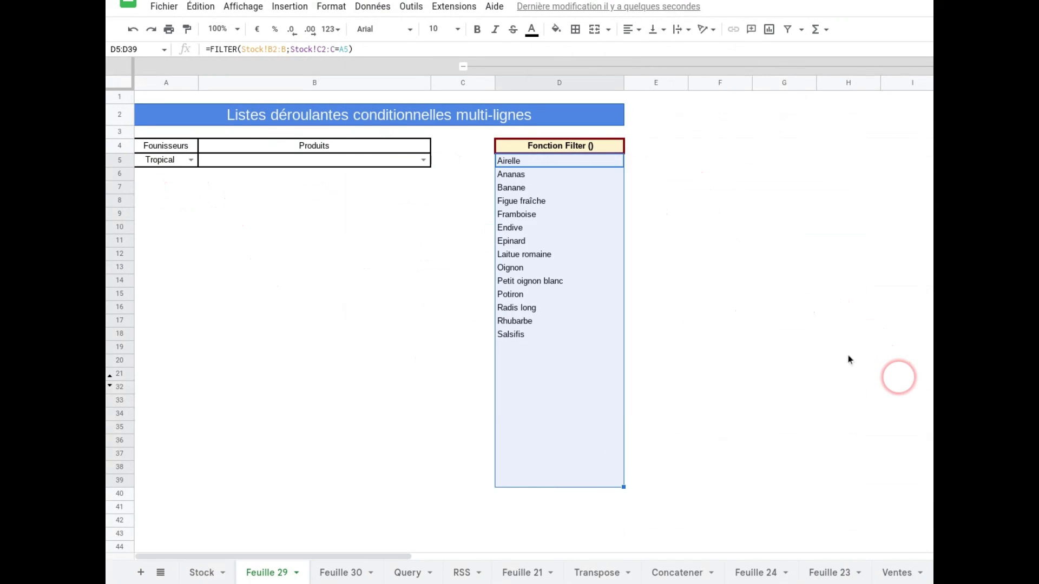
Step: Switch A5's supplier to Fruitas and confirm B5's dropdown now offers Fruitas products
{"action": "left_click", "coordinate": [425, 165]}
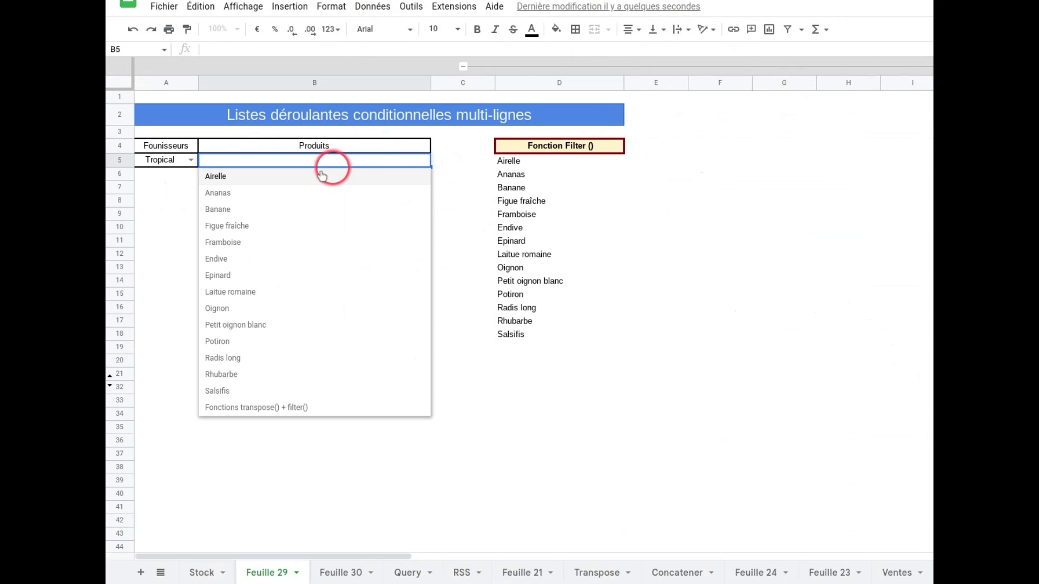
{"action": "left_click", "coordinate": [193, 162]}
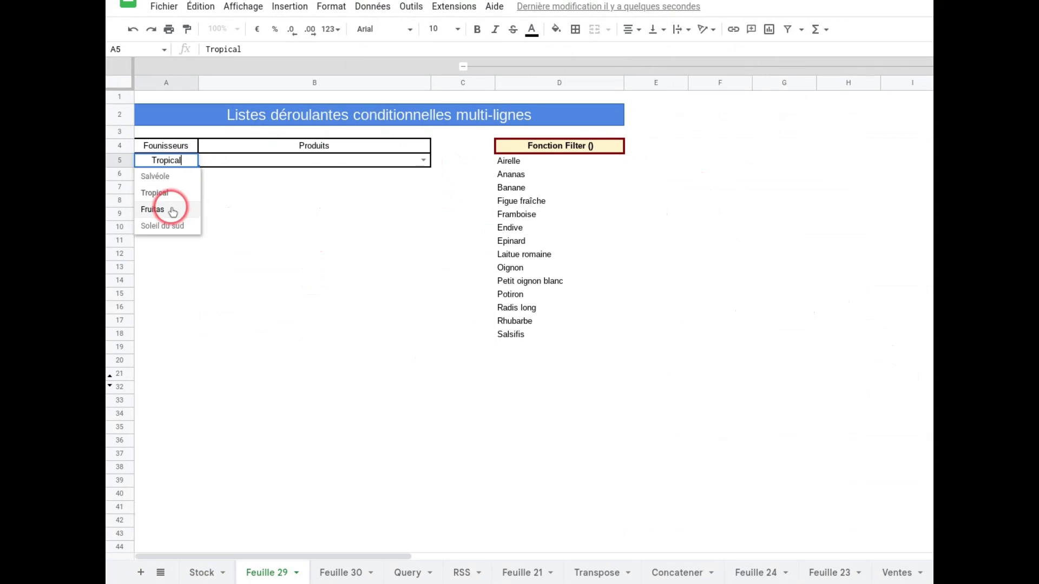
{"action": "left_click", "coordinate": [190, 208]}
{"action": "left_click", "coordinate": [250, 165]}
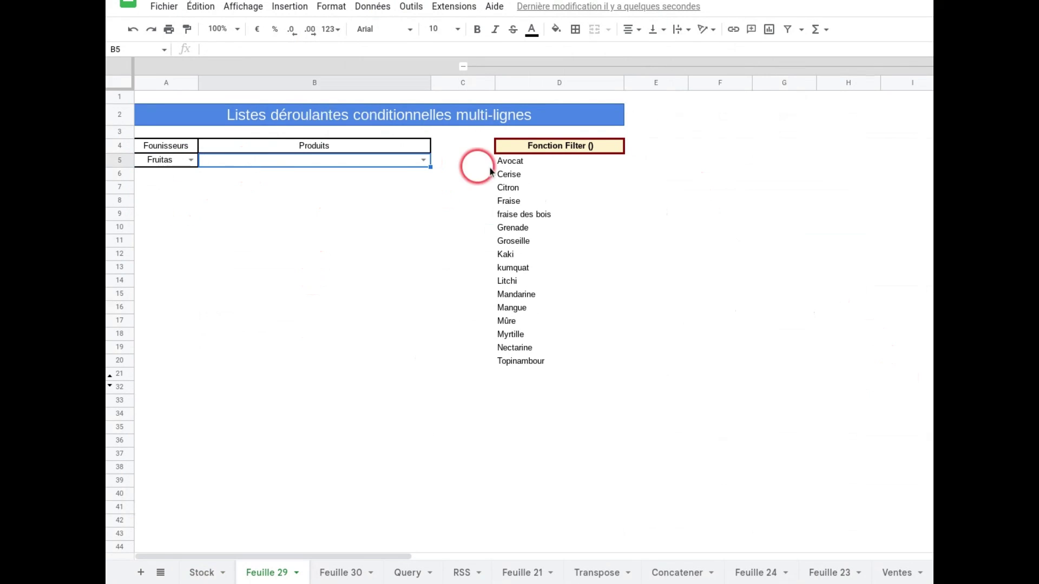
{"action": "left_click", "coordinate": [420, 159]}
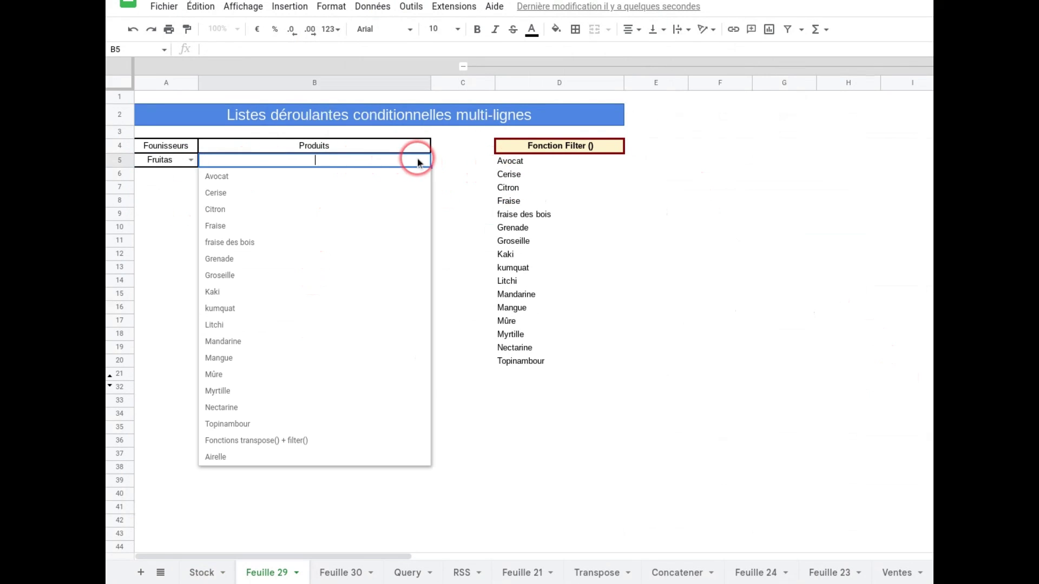
{"action": "left_click", "coordinate": [460, 206]}
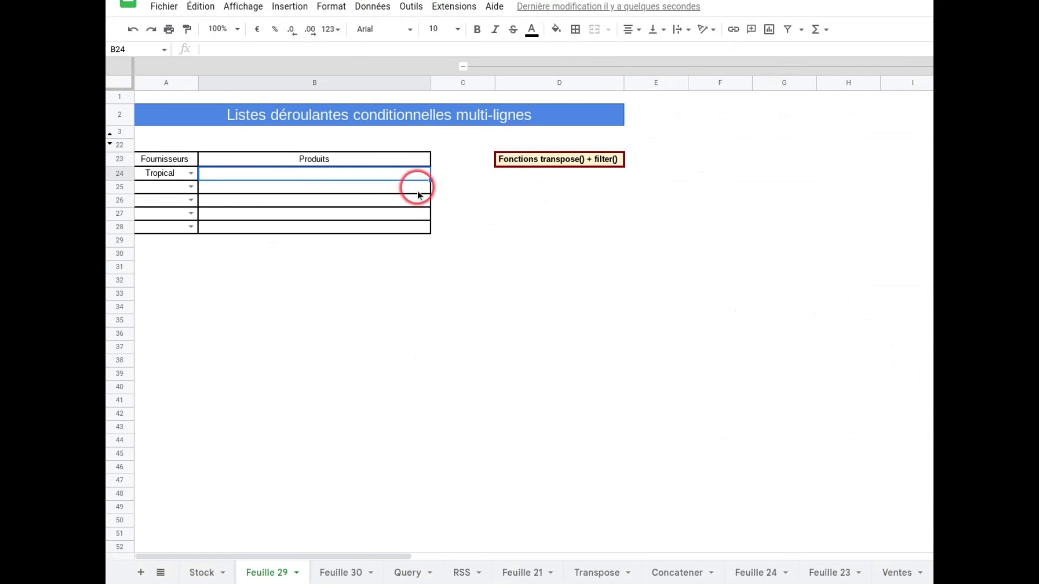
Step: Enter =TRANSPOSE(FILTER( in D24 with autocomplete, then bring up the Stock sheet
{"action": "left_click", "coordinate": [539, 179]}
{"action": "type", "text": "=tra"}
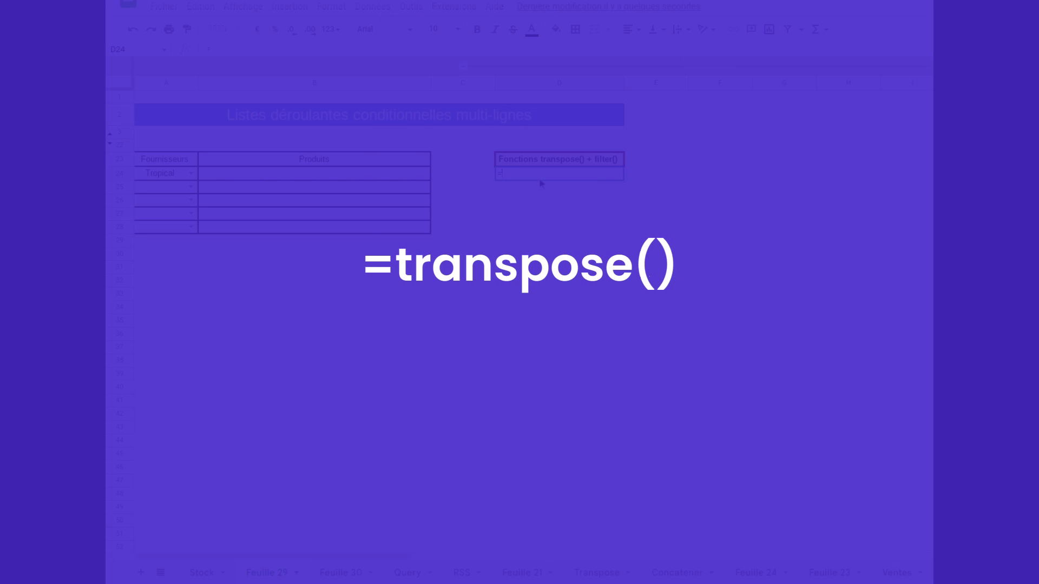
{"action": "key", "text": "Tab"}
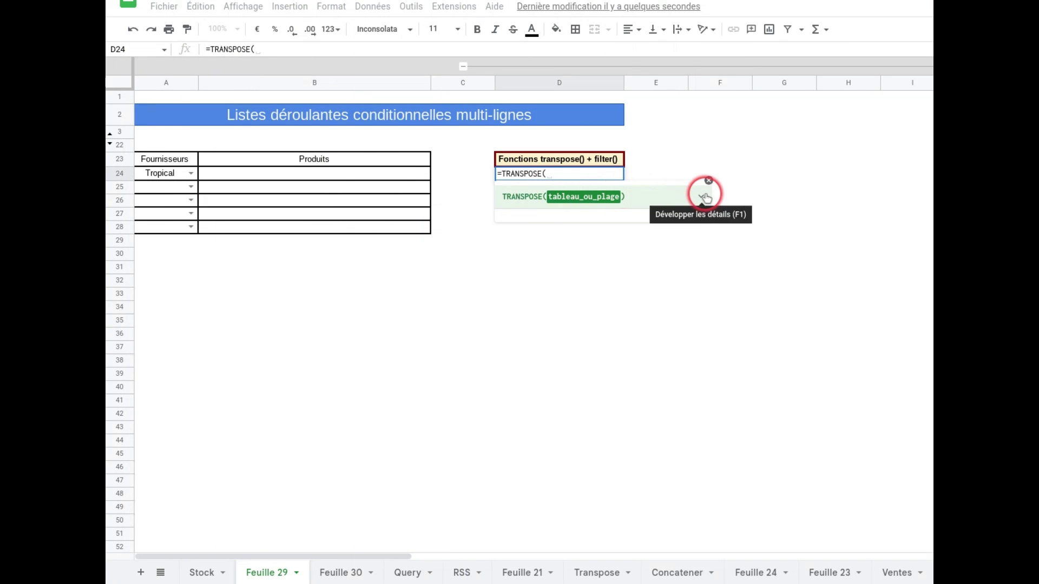
{"action": "left_click", "coordinate": [701, 196]}
{"action": "left_click", "coordinate": [557, 173]}
{"action": "type", "text": "fir"}
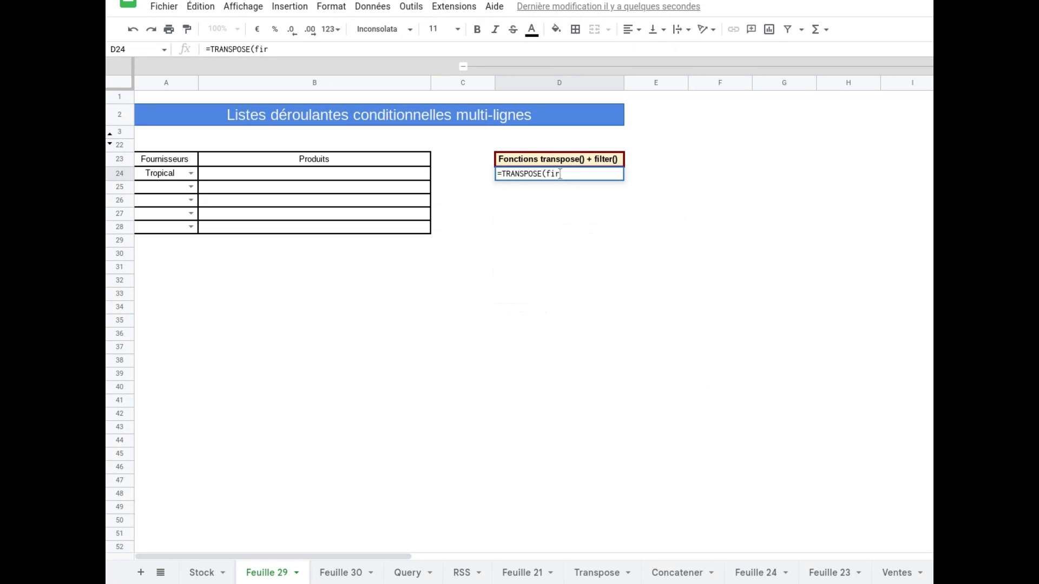
{"action": "key", "text": "BackSpace"}
{"action": "type", "text": "l"}
{"action": "key", "text": "Tab"}
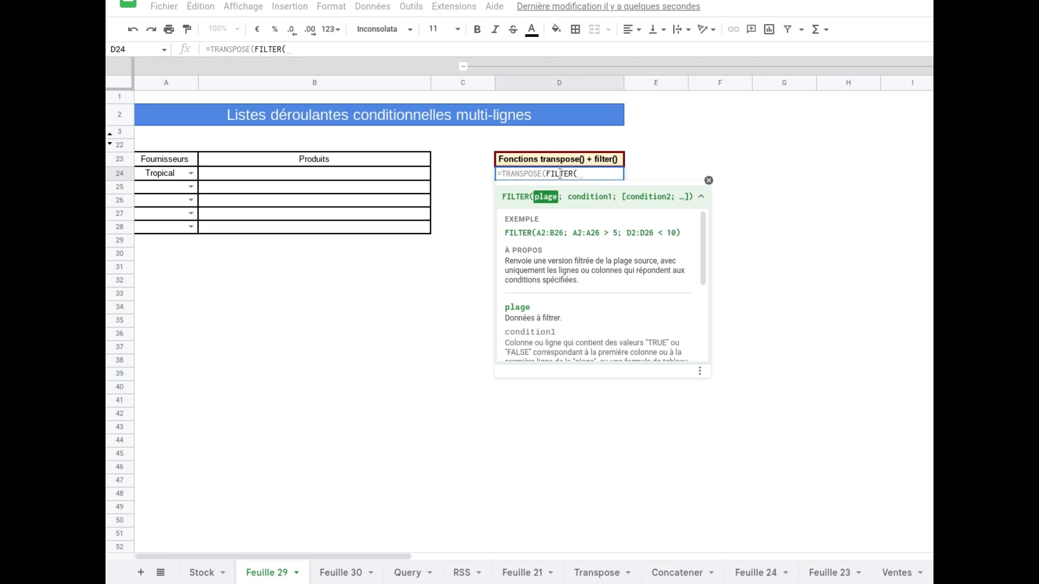
{"action": "left_click", "coordinate": [565, 179]}
{"action": "left_click", "coordinate": [201, 572]}
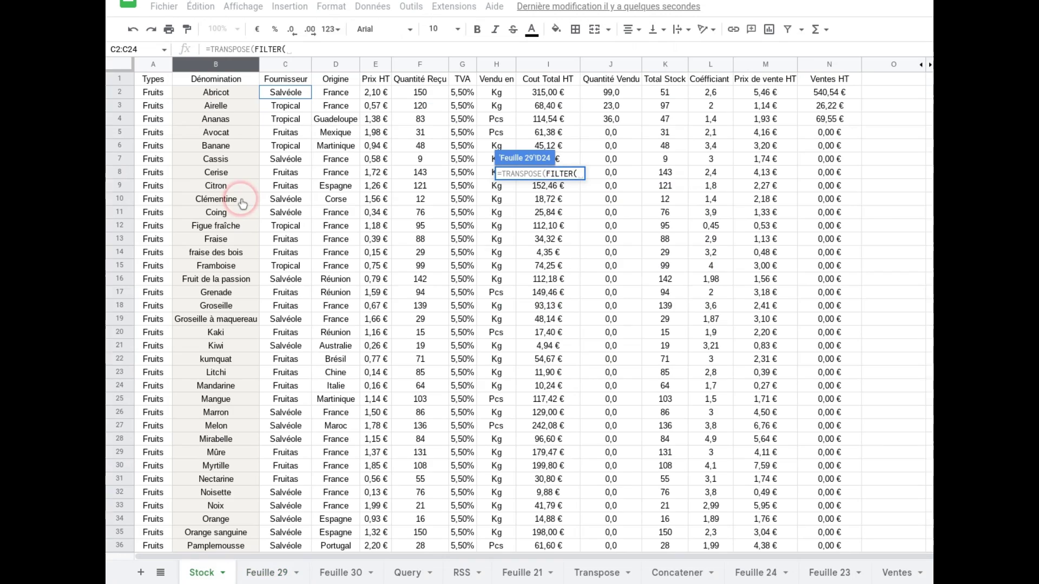
Step: Complete D24 as =TRANSPOSE(FILTER(Stock!$B2:$B;Stock!$C2:$C=A24)) so Tropical's products fill row 24
{"action": "left_click", "coordinate": [224, 67]}
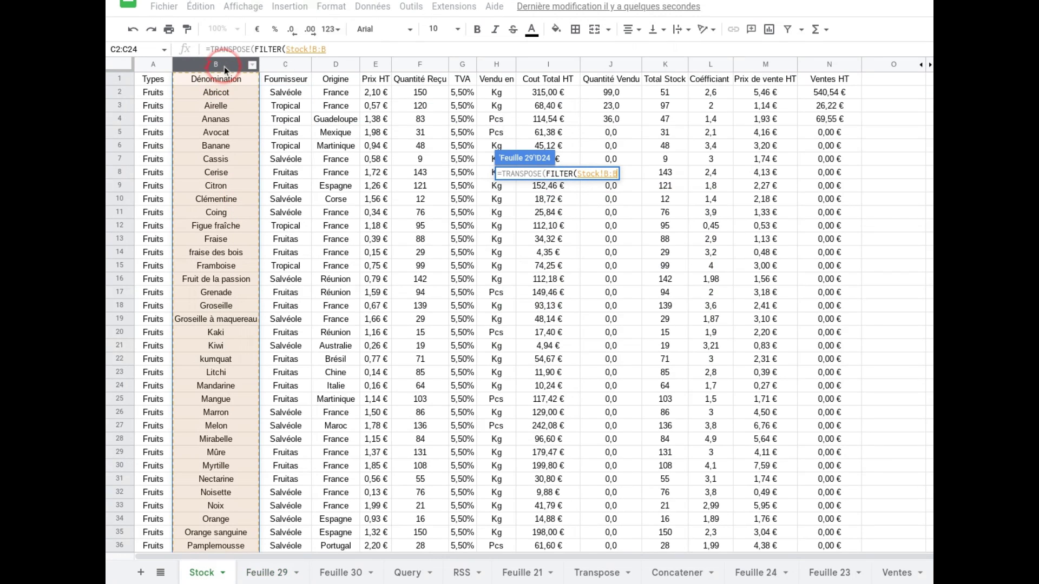
{"action": "left_click", "coordinate": [311, 49]}
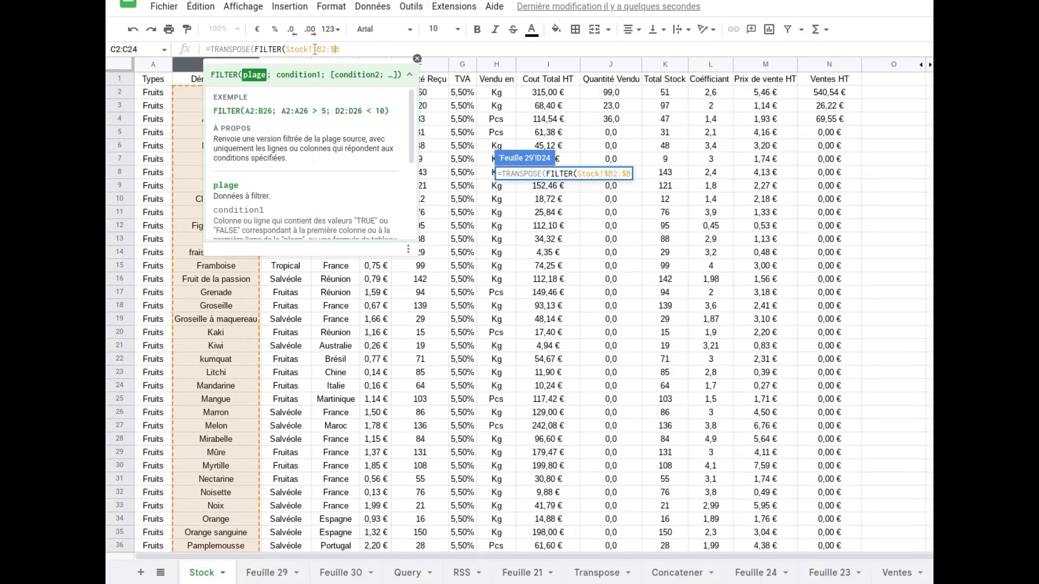
{"action": "type", "text": ";Stock!$C2:C"}
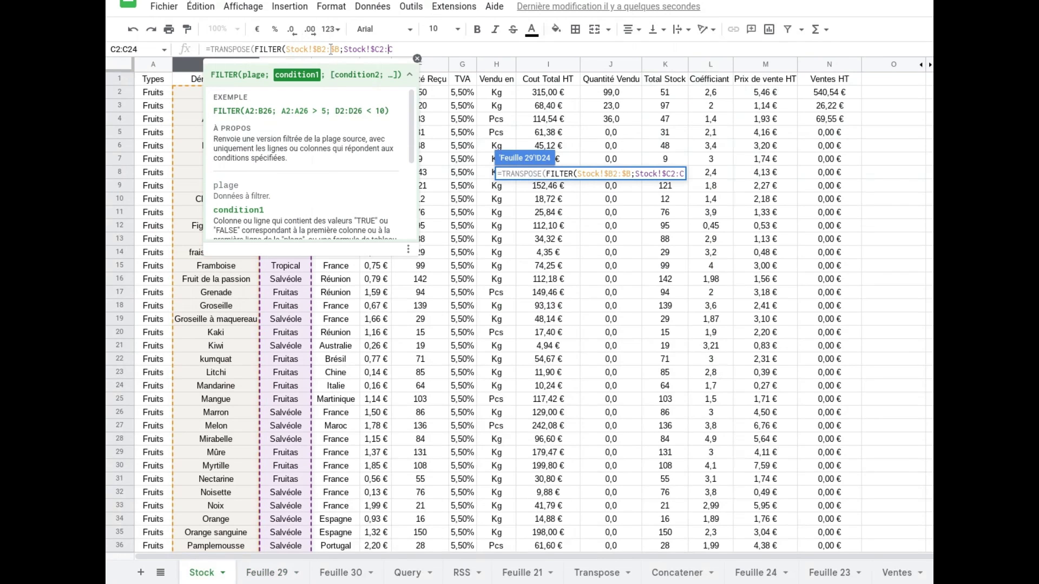
{"action": "type", "text": "$"}
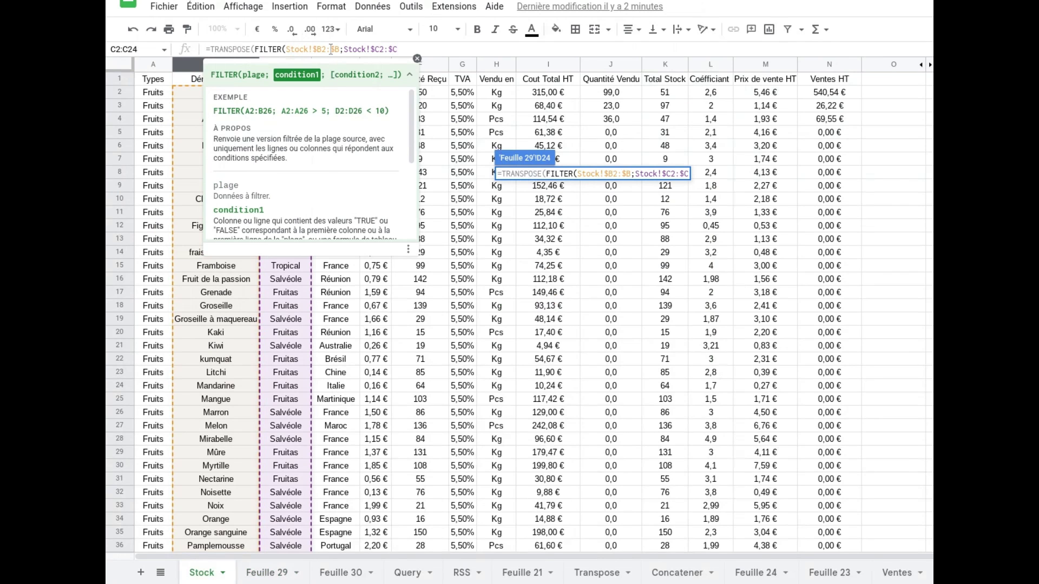
{"action": "type", "text": "="}
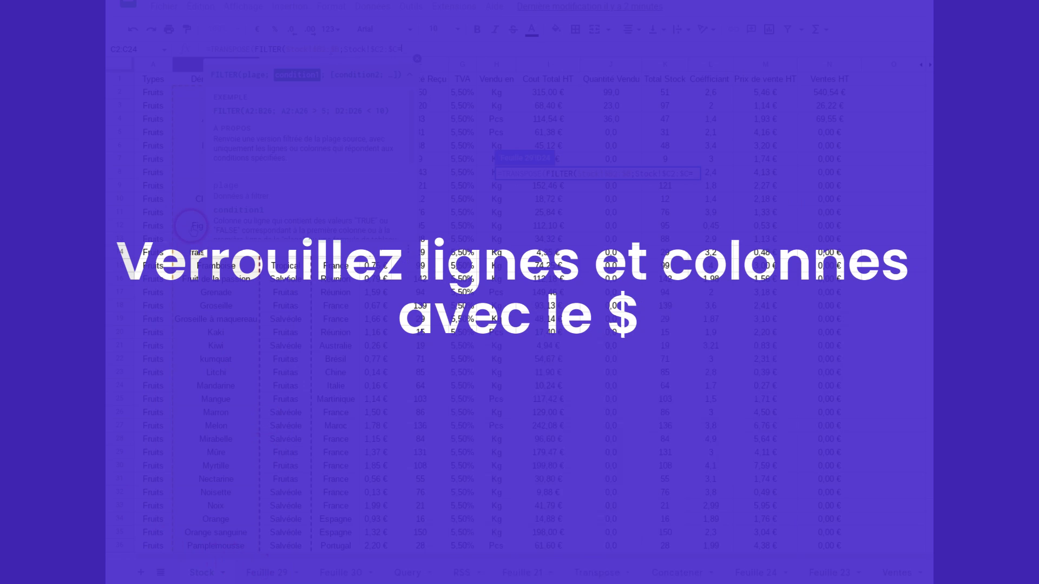
{"action": "left_click", "coordinate": [162, 179]}
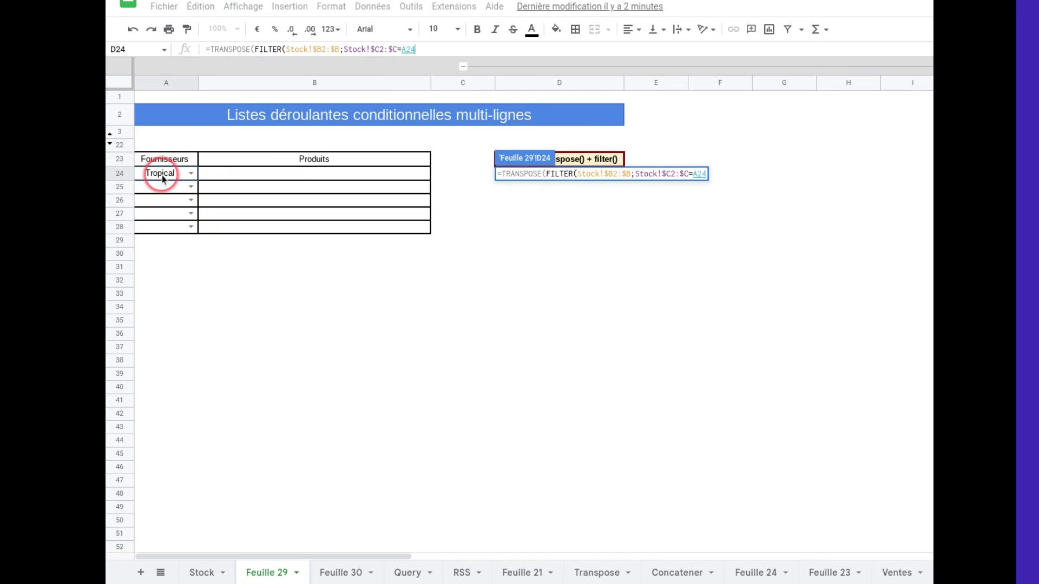
{"action": "type", "text": ")"}
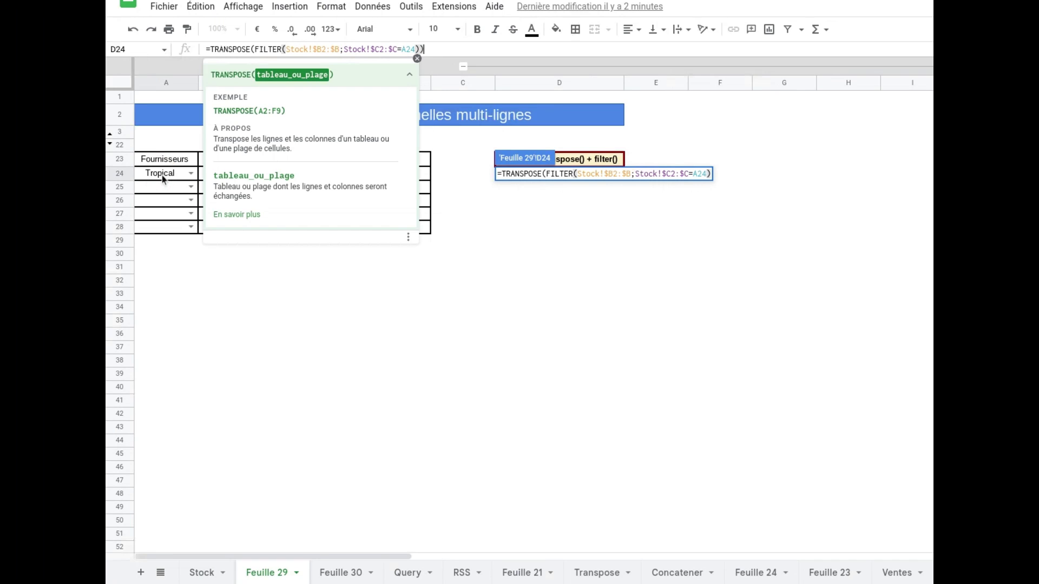
{"action": "type", "text": ")"}
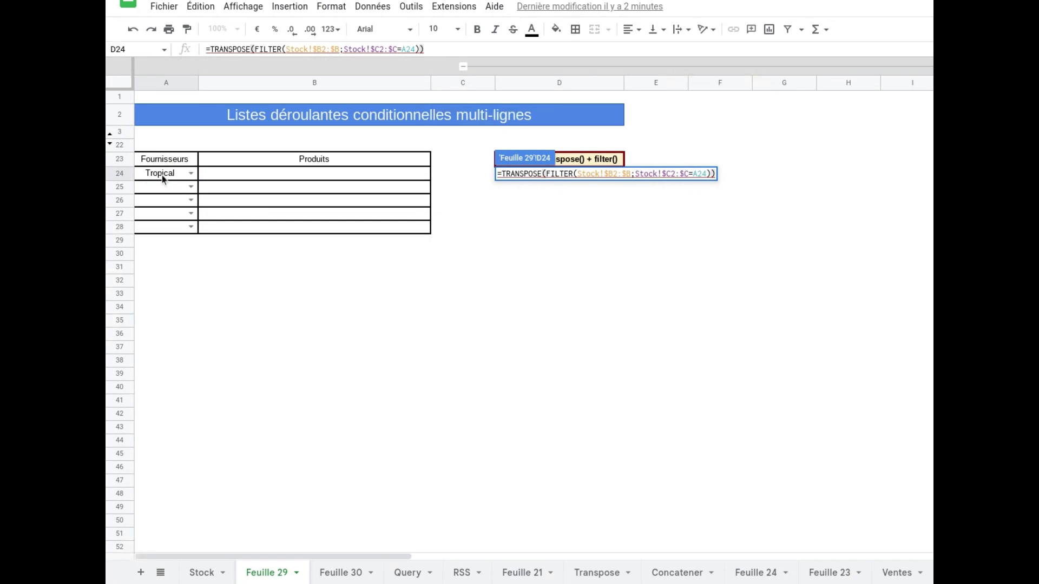
{"action": "key", "text": "Return"}
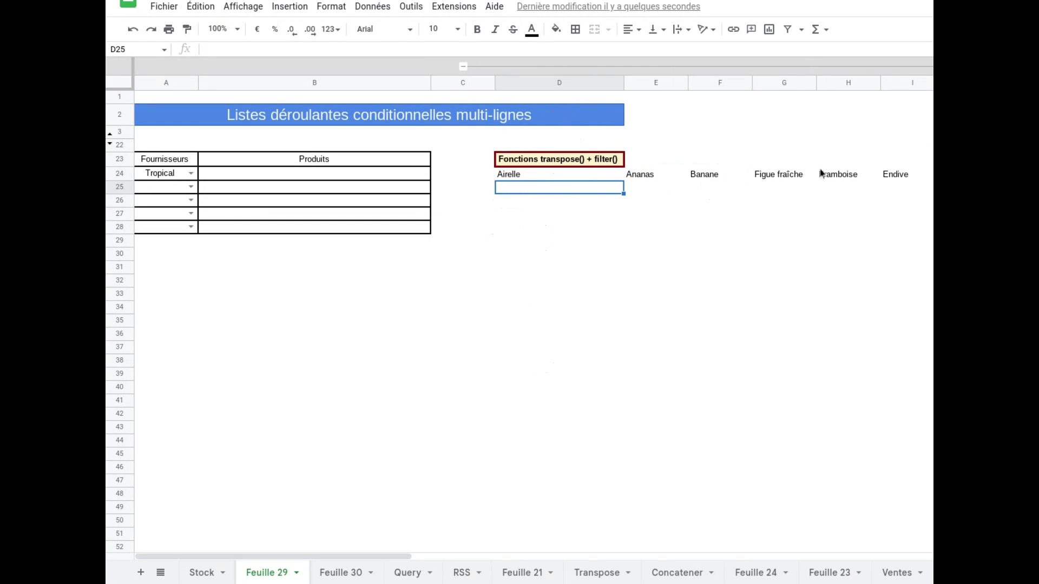
Step: Add a dropdown rule to B24 whose choices come from the row range D24:Z24
{"action": "left_click", "coordinate": [301, 174]}
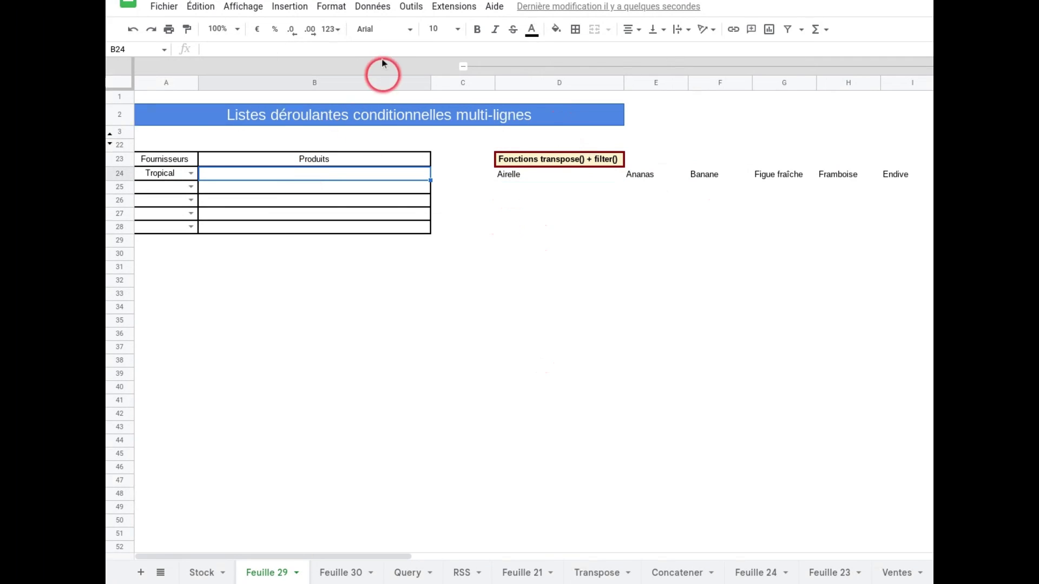
{"action": "left_click", "coordinate": [369, 7]}
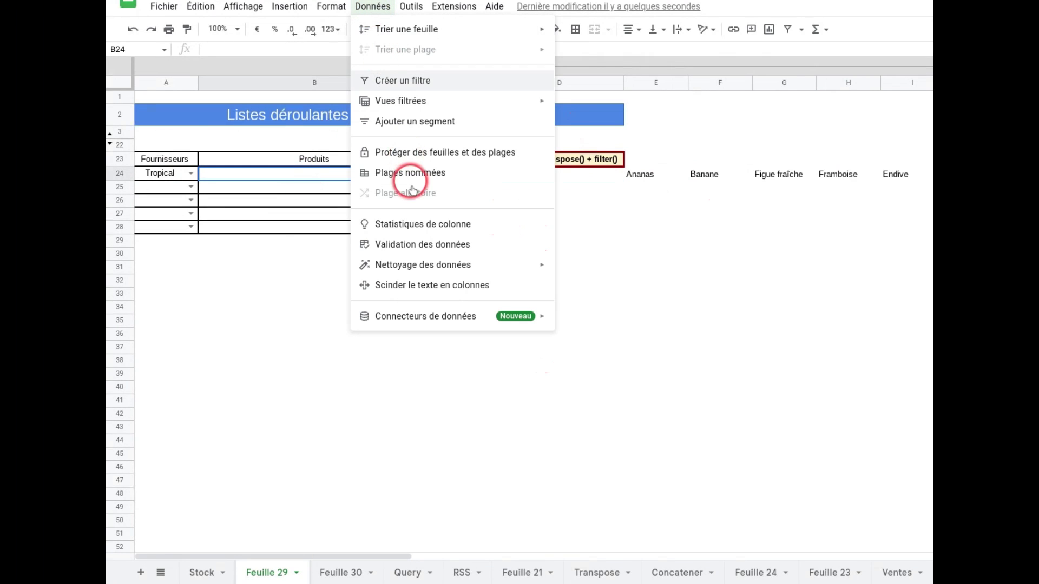
{"action": "left_click", "coordinate": [410, 243]}
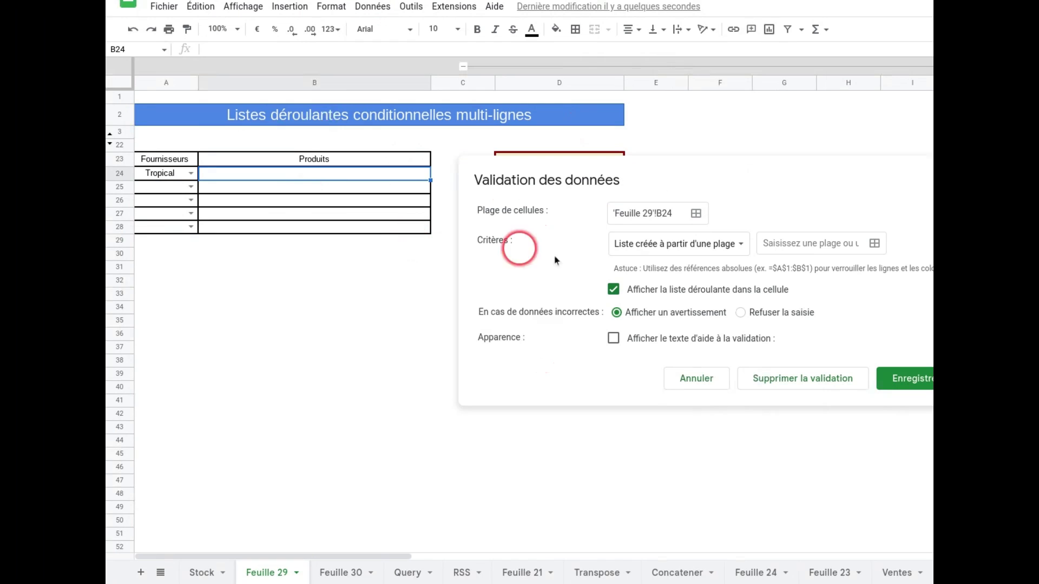
{"action": "left_click", "coordinate": [864, 243]}
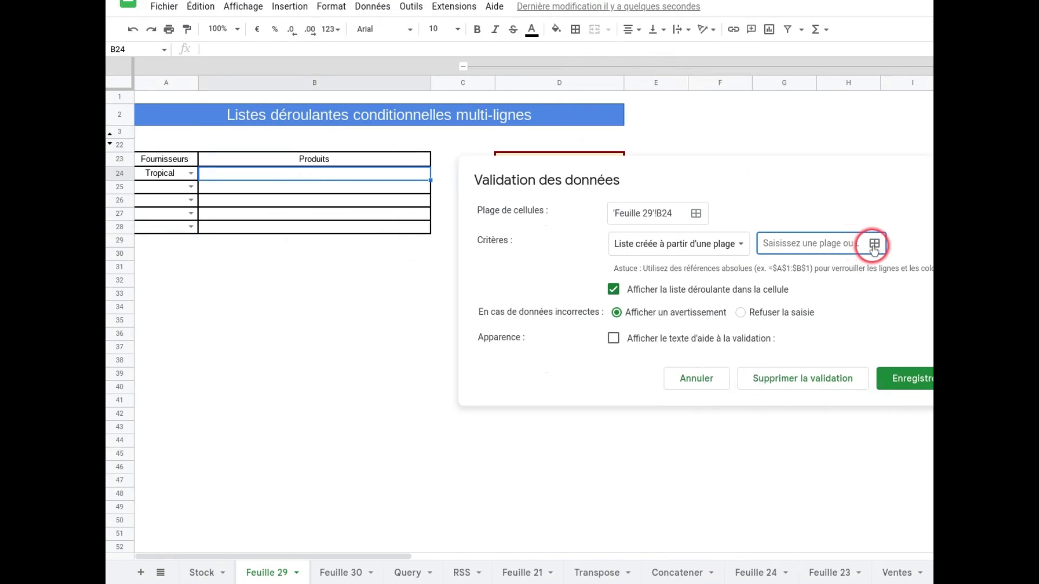
{"action": "left_click", "coordinate": [874, 244]}
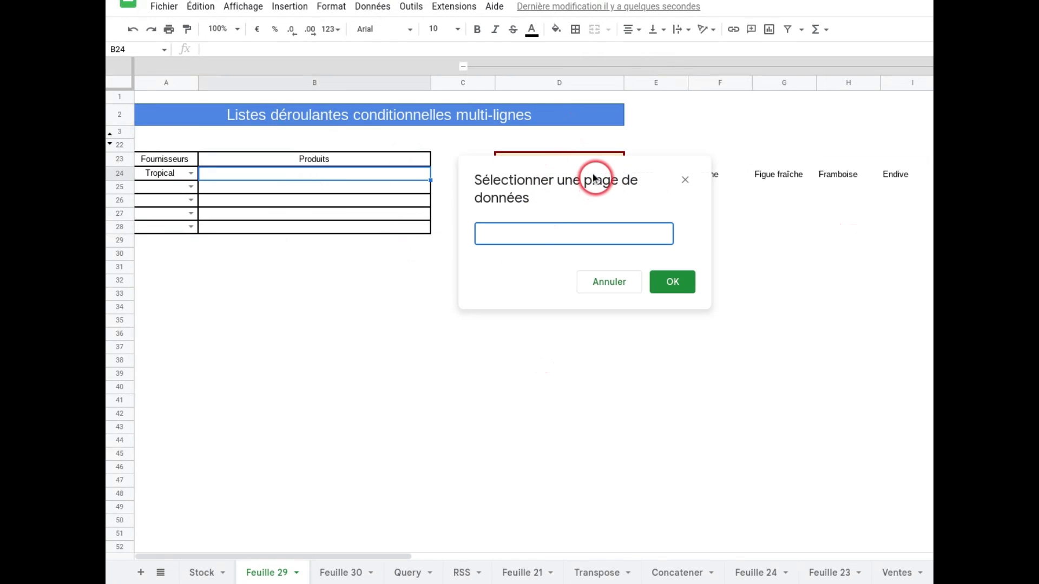
{"action": "left_click_drag", "start_coordinate": [593, 179], "coordinate": [584, 225]}
{"action": "left_click_drag", "start_coordinate": [541, 174], "coordinate": [650, 175]}
{"action": "type", "text": "D24:Z24"}
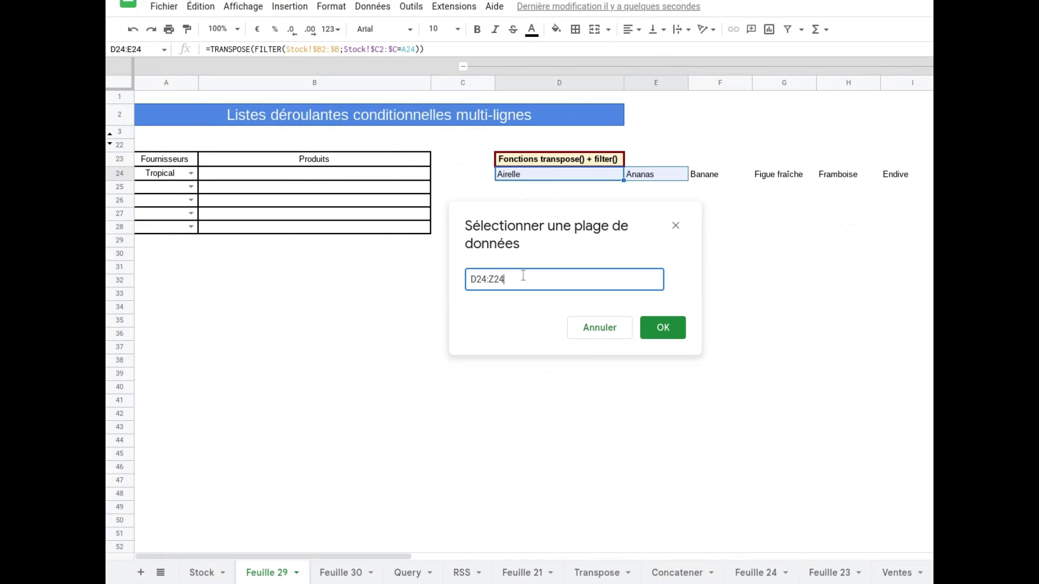
{"action": "left_click", "coordinate": [660, 327]}
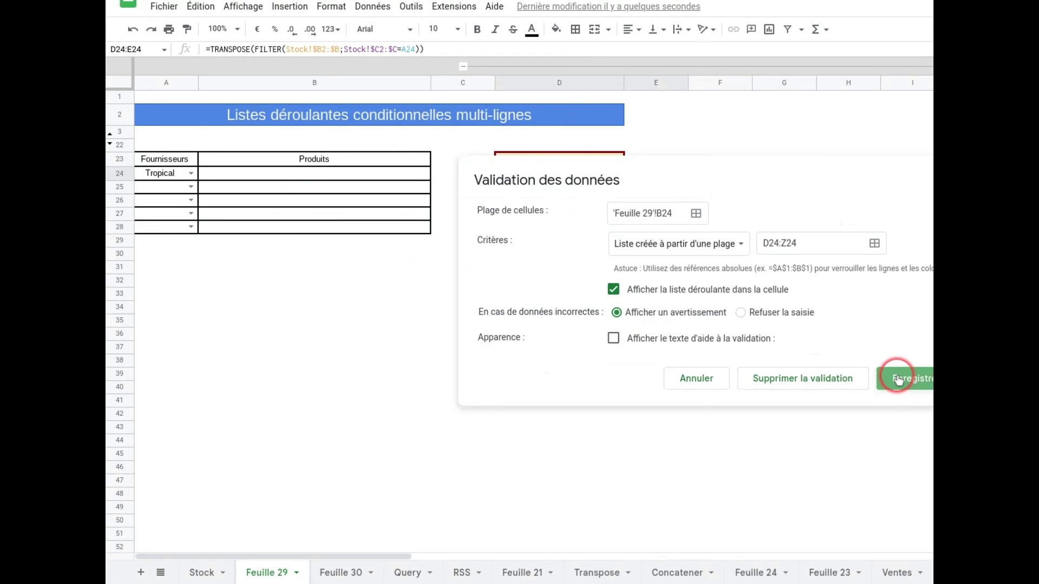
{"action": "left_click", "coordinate": [898, 378]}
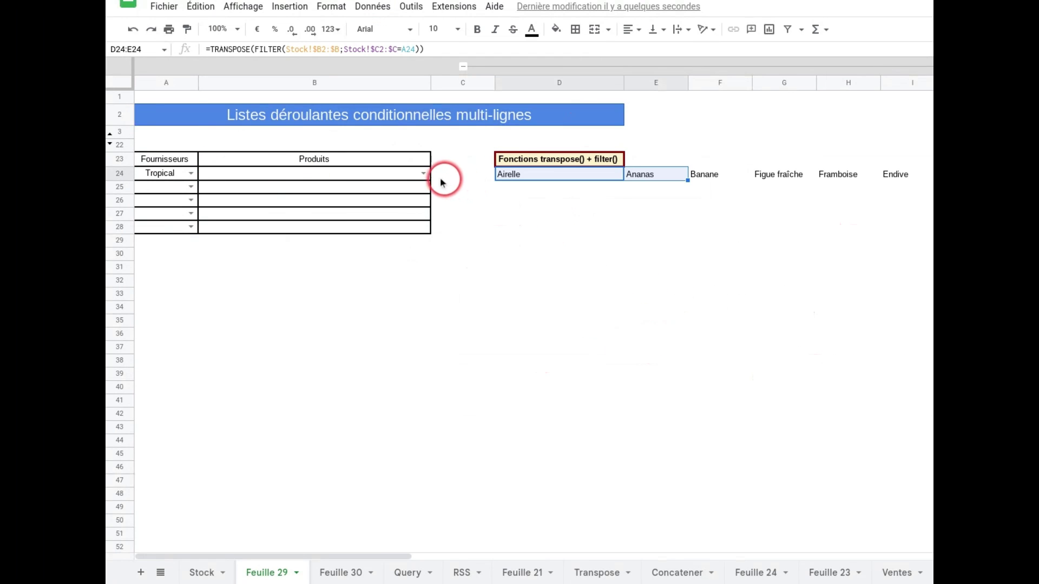
Step: Copy D24's product formula to D28 and B24's dropdown to B28
{"action": "left_click", "coordinate": [424, 174]}
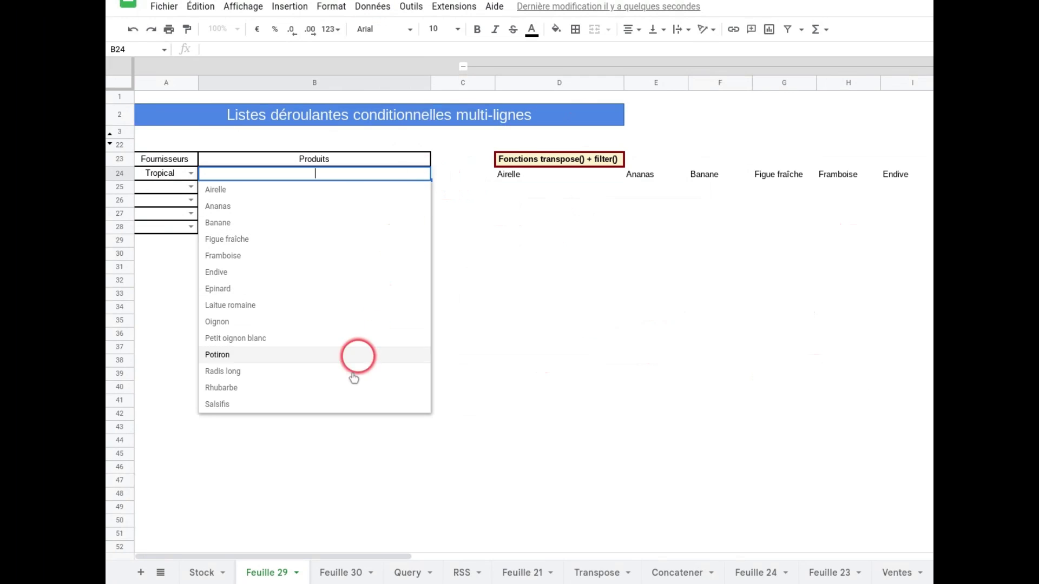
{"action": "left_click", "coordinate": [509, 179]}
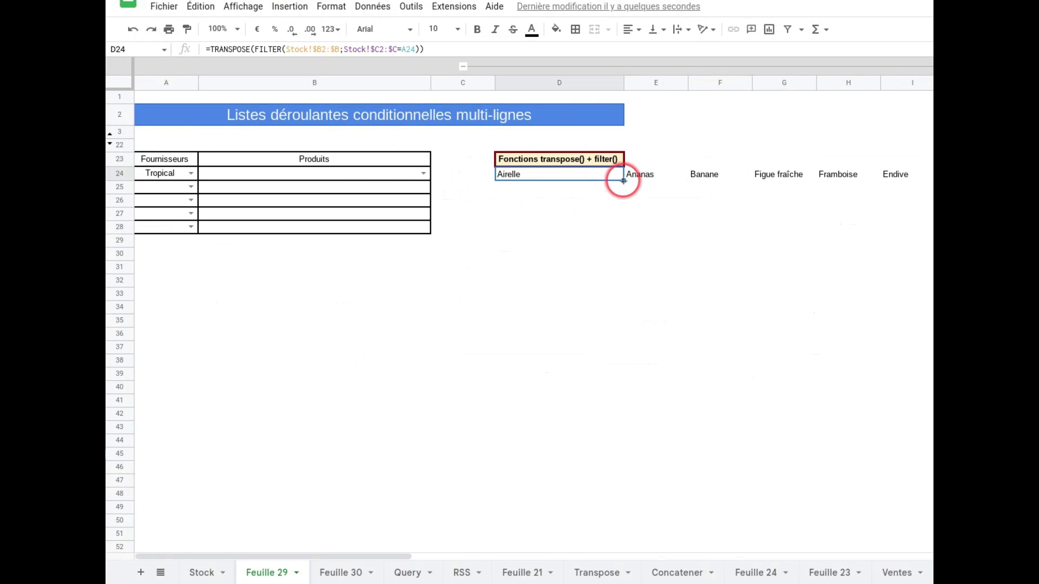
{"action": "left_click_drag", "start_coordinate": [623, 181], "coordinate": [621, 230]}
{"action": "left_click", "coordinate": [201, 186]}
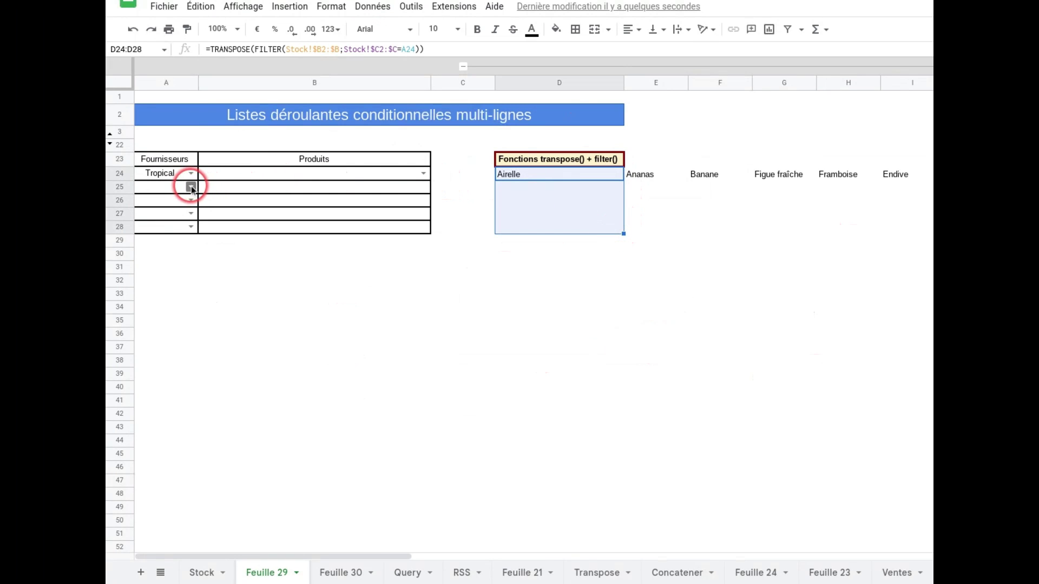
{"action": "left_click", "coordinate": [262, 171]}
{"action": "left_click", "coordinate": [424, 183]}
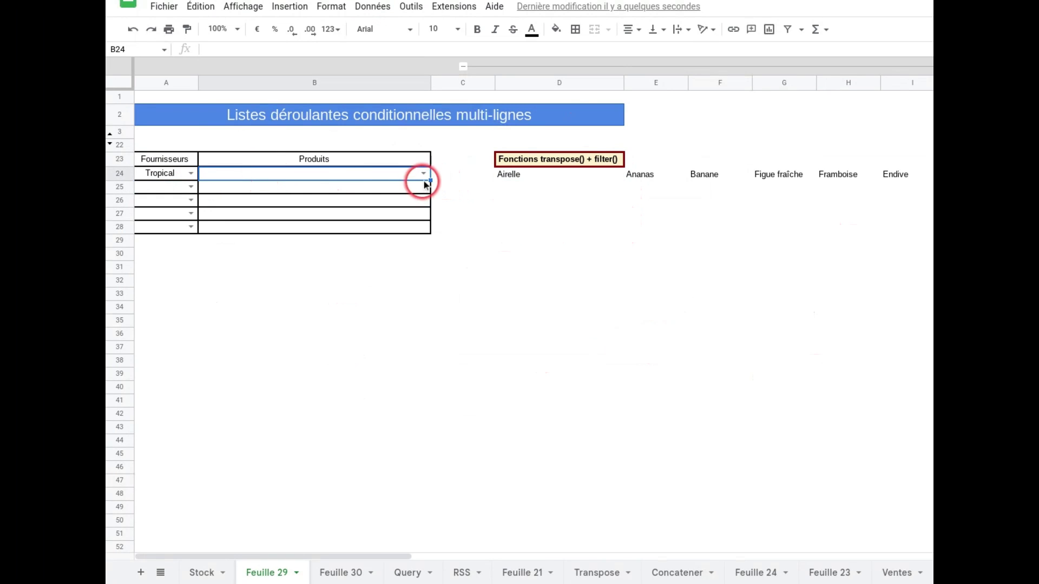
{"action": "left_click_drag", "start_coordinate": [430, 181], "coordinate": [430, 233]}
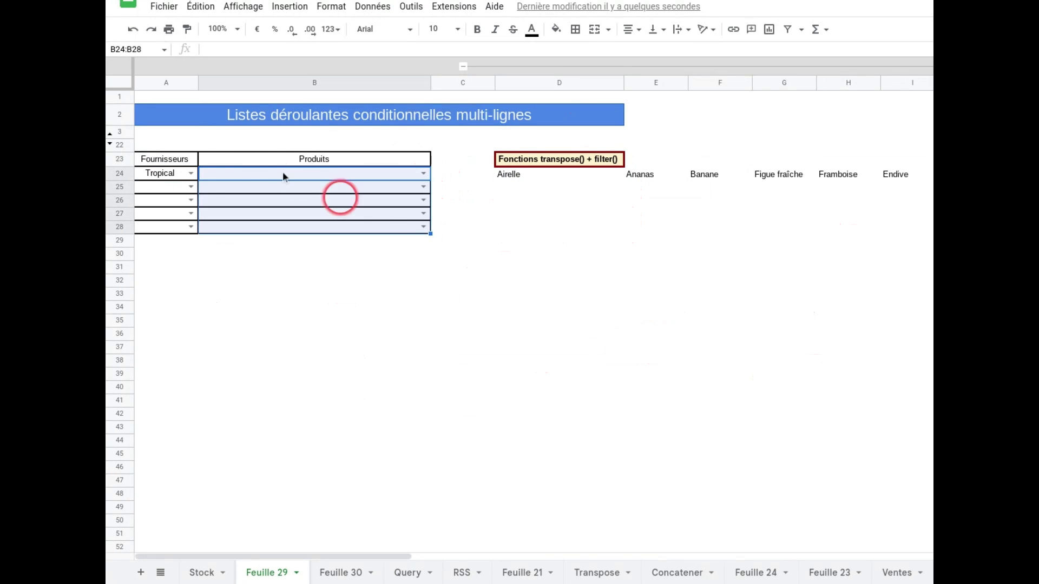
Step: Set row 25 to supplier Fruitas in A25 and product Banane in B25
{"action": "left_click", "coordinate": [190, 187]}
{"action": "left_click", "coordinate": [163, 234]}
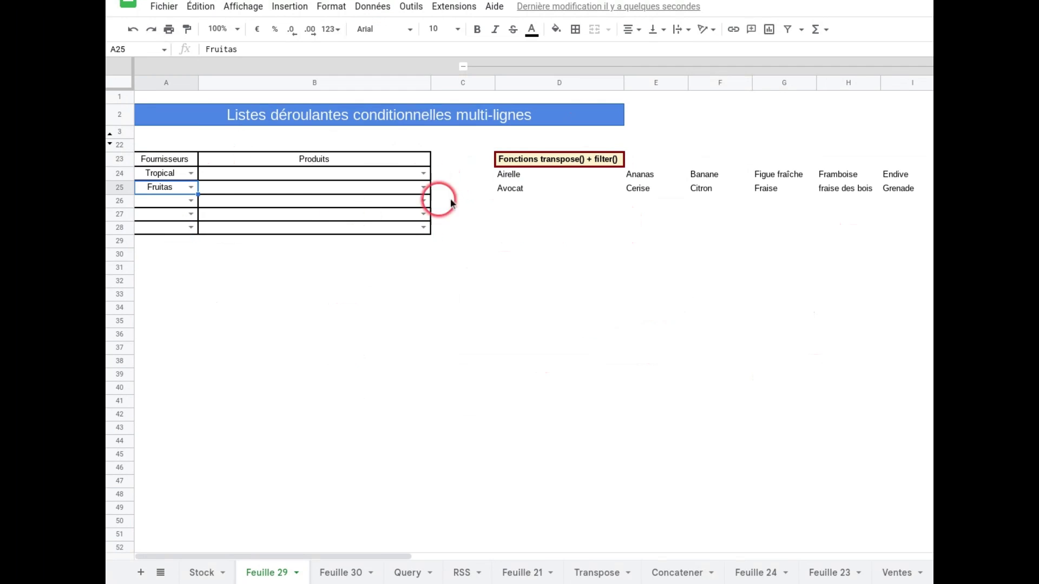
{"action": "left_click", "coordinate": [424, 187]}
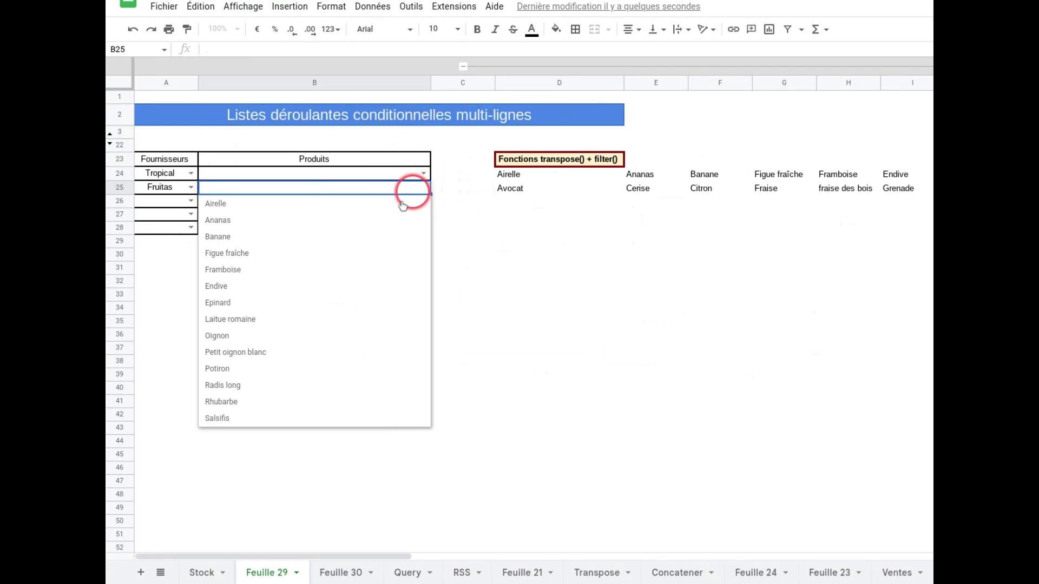
{"action": "left_click", "coordinate": [355, 241]}
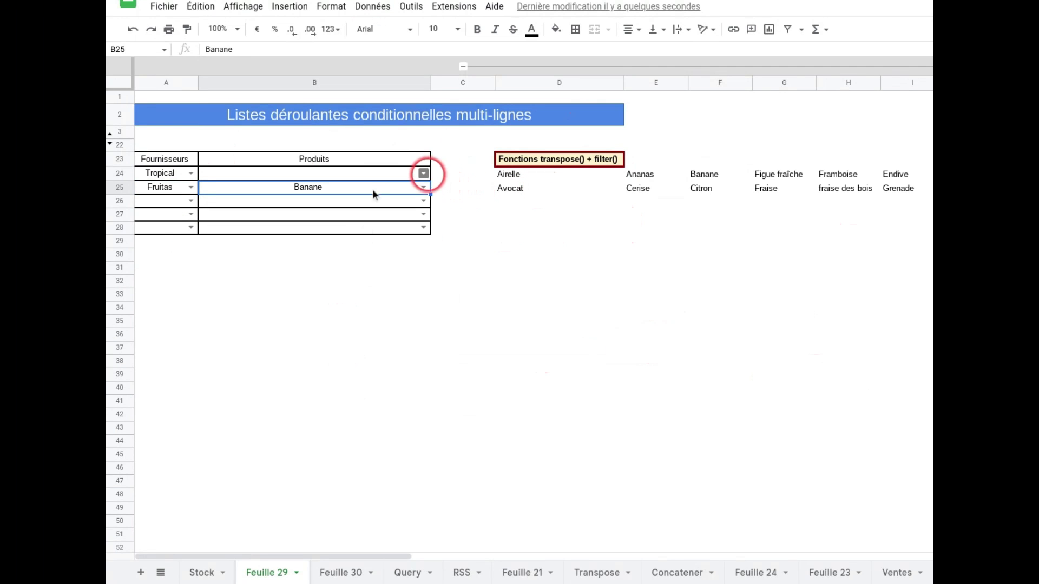